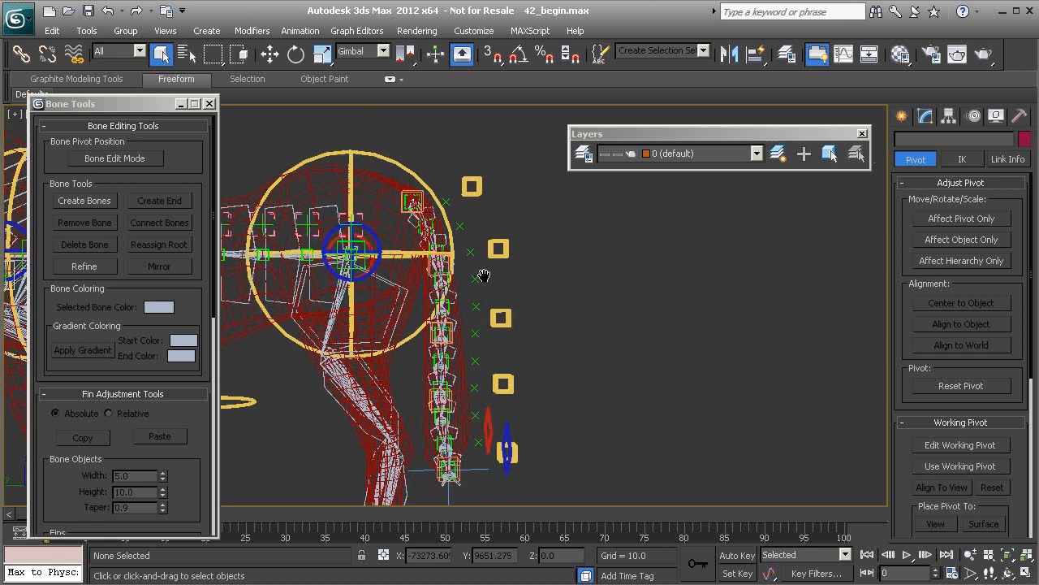
Step: Close the Bone Tools window and apply Reset XForm to the five square control shapes behind the tail
left_click(209, 105)
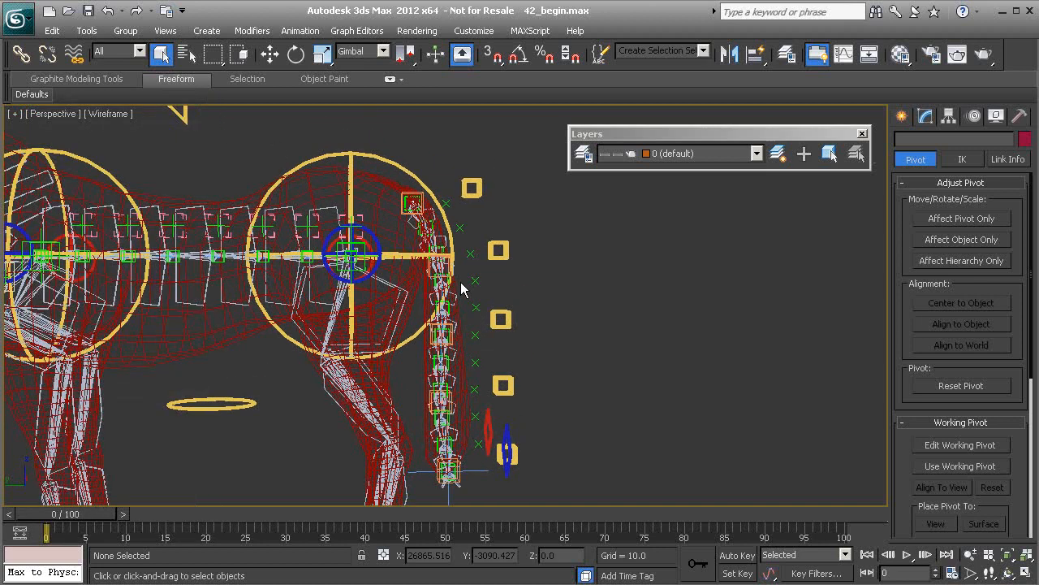
middle_click_drag(502, 299, 487, 290)
left_click(456, 179)
left_click(484, 241, "ctrl")
left_click(485, 310, "ctrl")
left_click(489, 376, "ctrl")
left_click(496, 448, "ctrl")
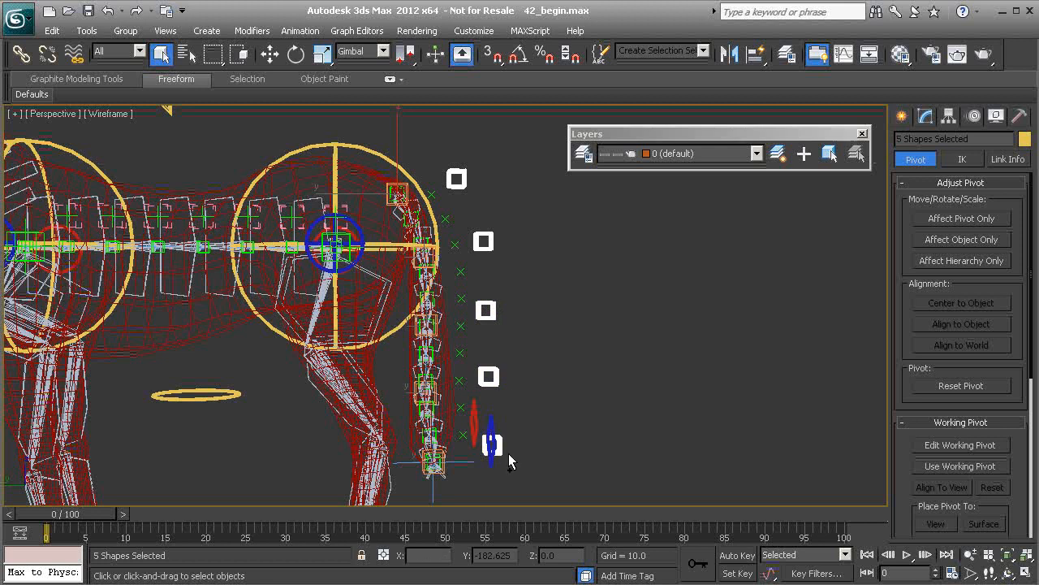
left_click(1021, 118)
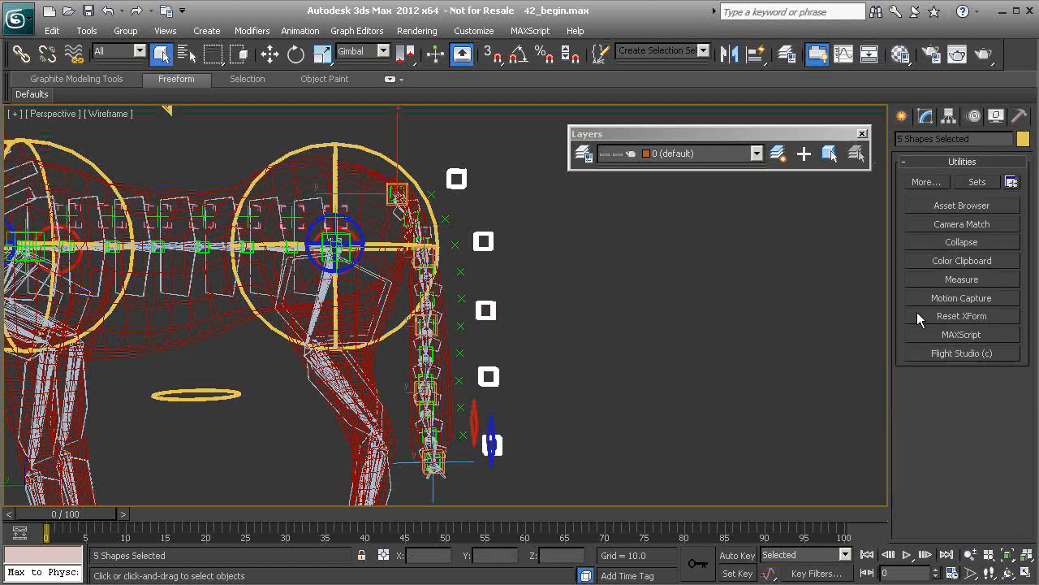
left_click(962, 316)
left_click(981, 406)
left_click(981, 321)
Step: Collapse the modifier stacks of the five selected tail controls and freeze their transforms
left_click(966, 242)
left_click(969, 434)
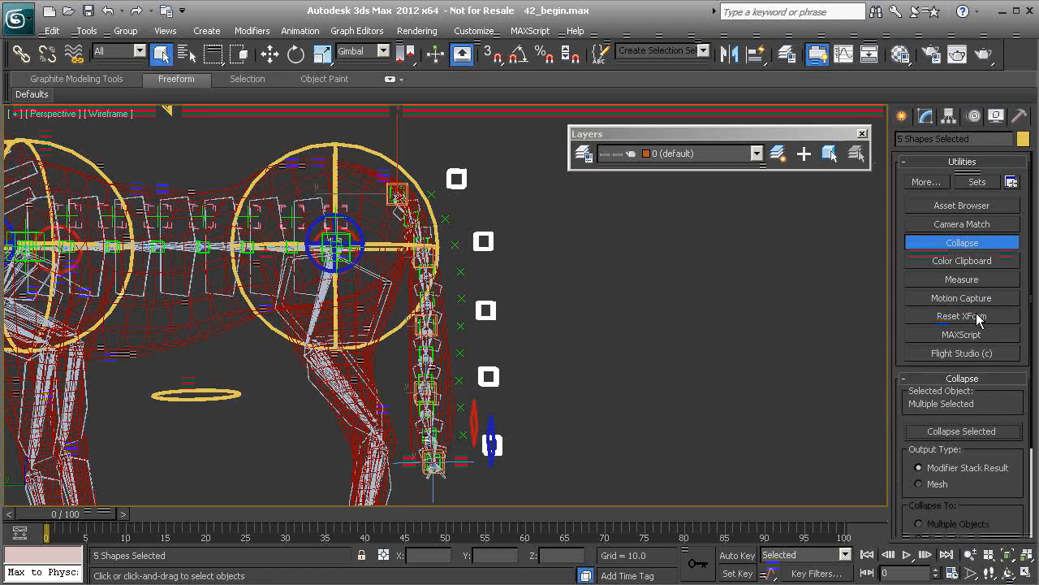
left_click(987, 243)
middle_click_drag(526, 256, 533, 256)
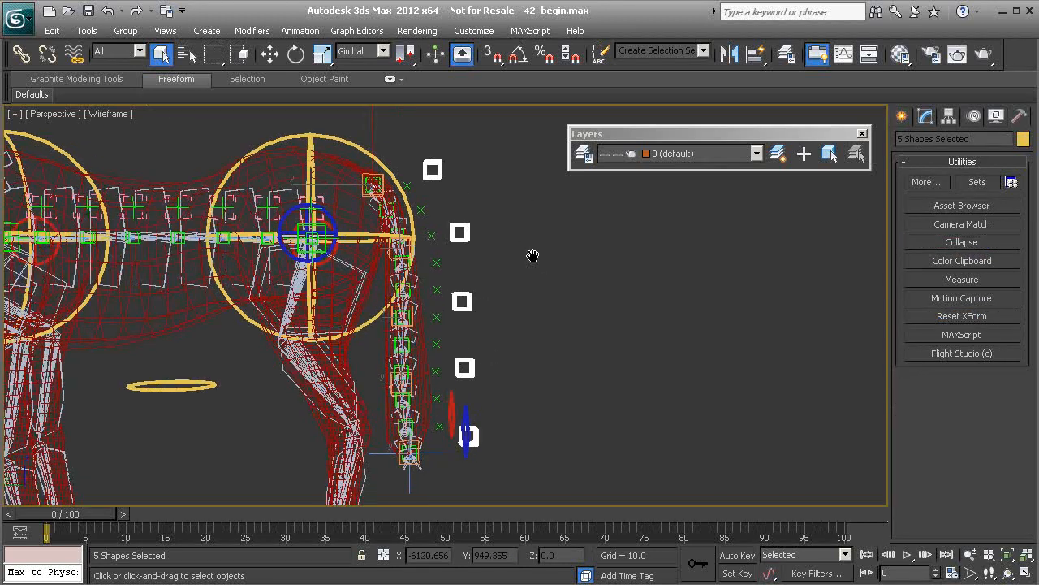
right_click(506, 237)
left_click(455, 180)
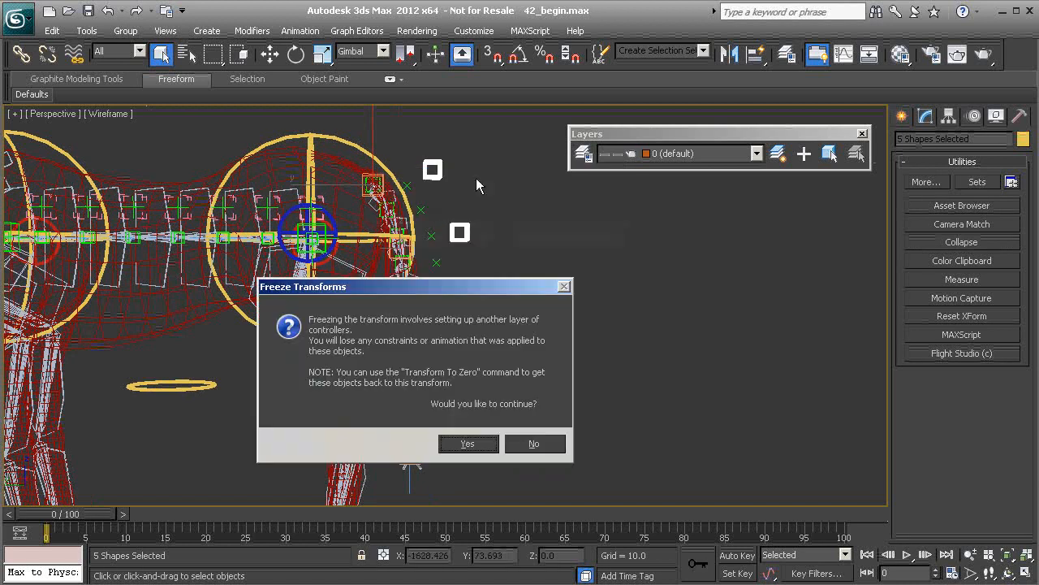
left_click(467, 444)
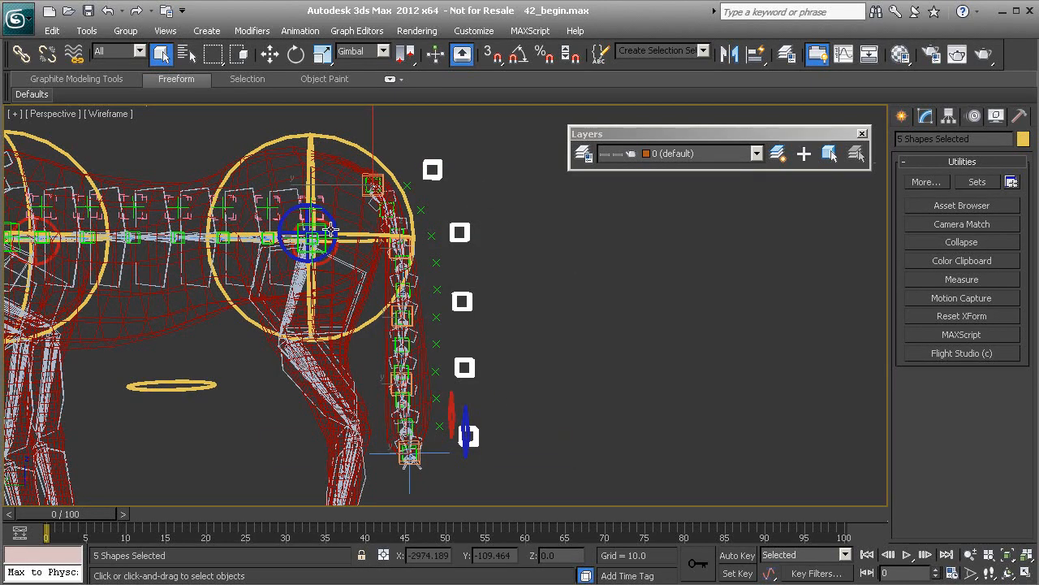
scroll(332, 230, "up", 3)
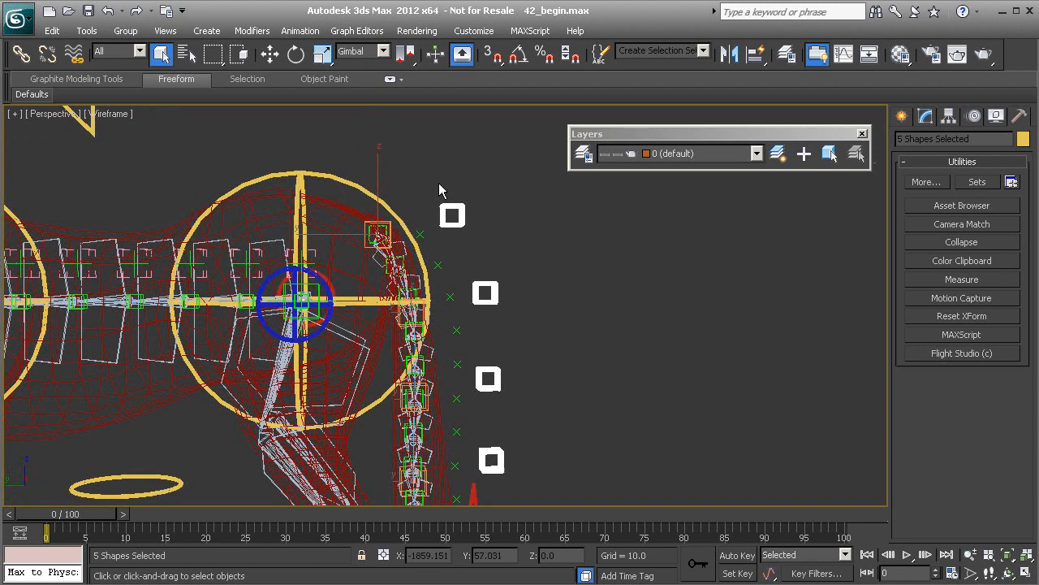
middle_click_drag(429, 234, 382, 214, "alt")
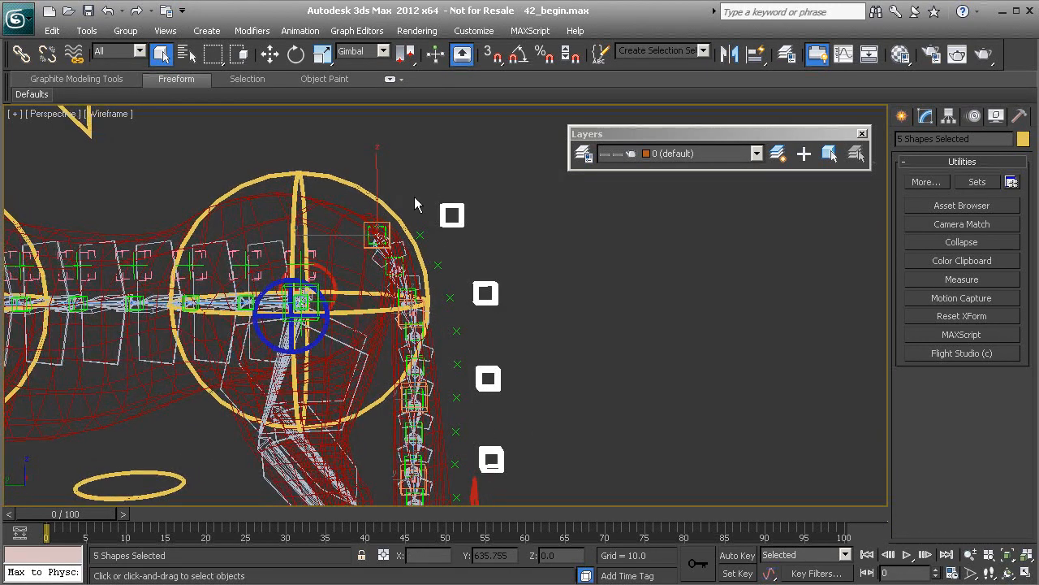
mouse_move(414, 260)
middle_mouse_down("alt")
mouse_move(400, 263)
mouse_move(411, 268)
middle_mouse_up("alt")
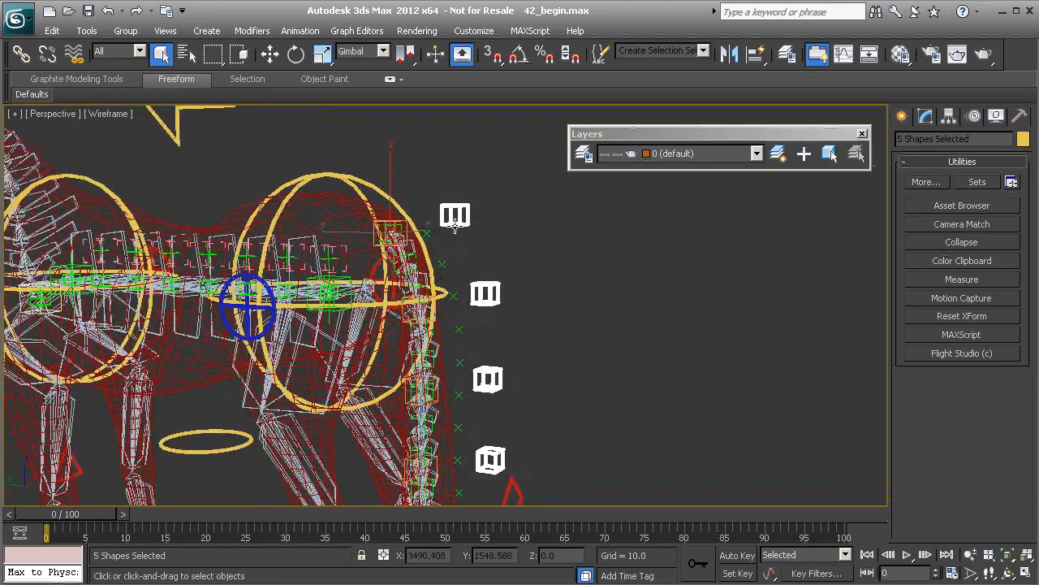
middle_click_drag(377, 309, 474, 252, "alt")
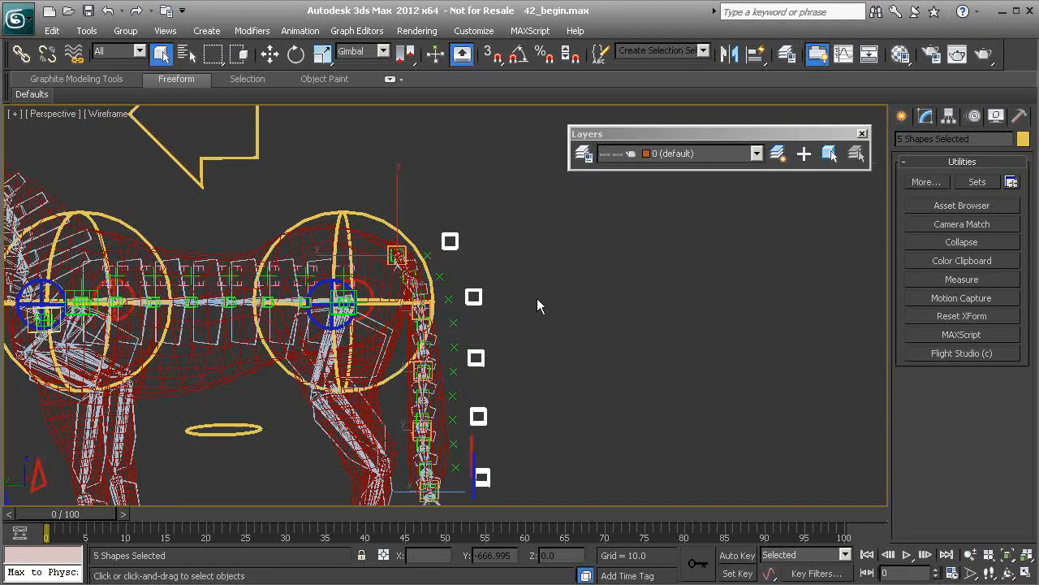
middle_click_drag(465, 297, 452, 278, "alt")
Step: Link helper PtSpl_Tail_A01 to the first square tail control and PtSpl_Tail_B01 to the second one
scroll(453, 269, "up", 5)
middle_click_drag(400, 218, 427, 265)
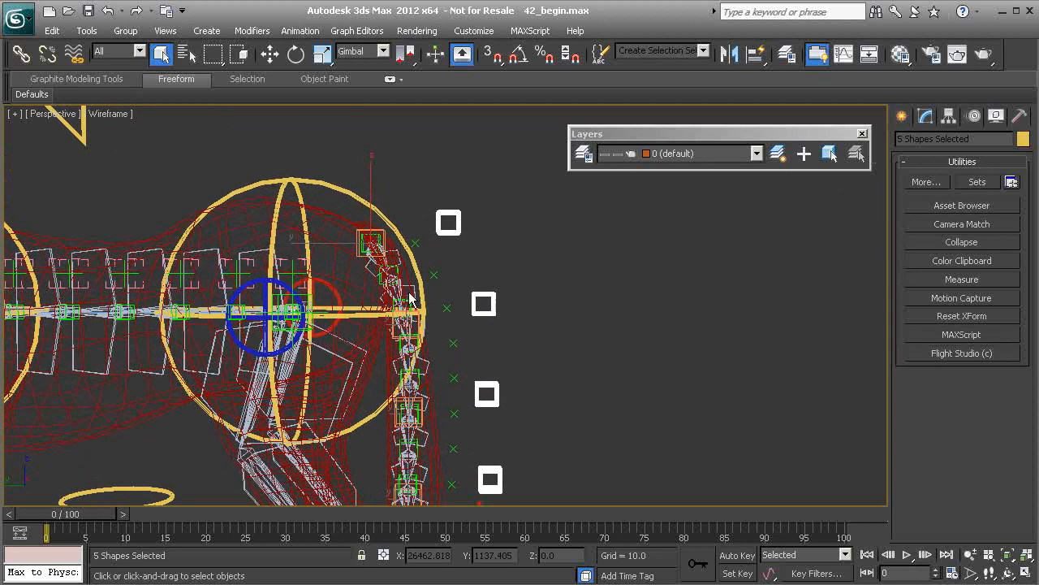
left_click(372, 234)
scroll(427, 264, "up", 4)
middle_click_drag(363, 310, 392, 286)
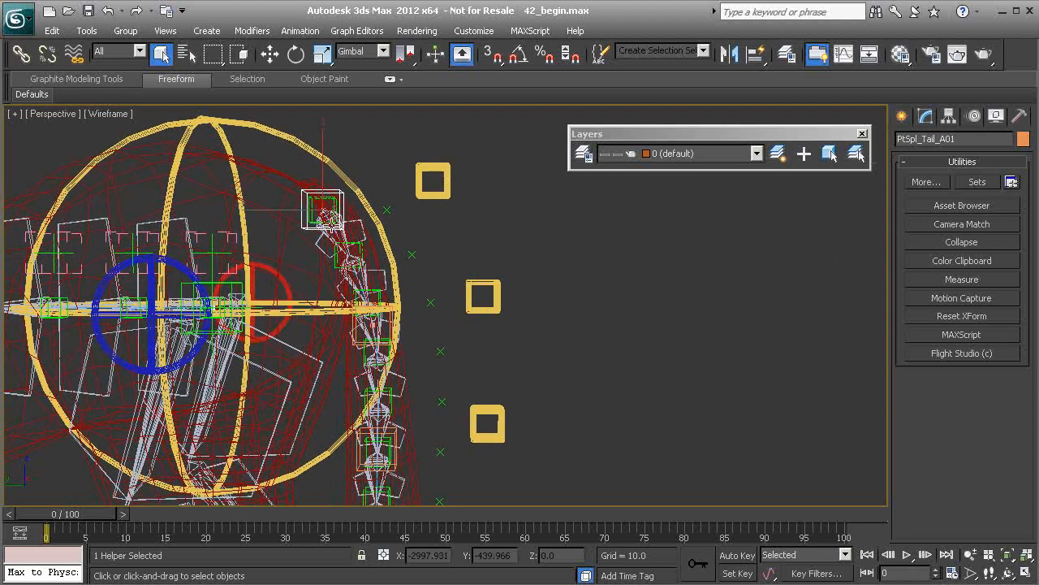
left_click(21, 54)
middle_click_drag(325, 243, 324, 294)
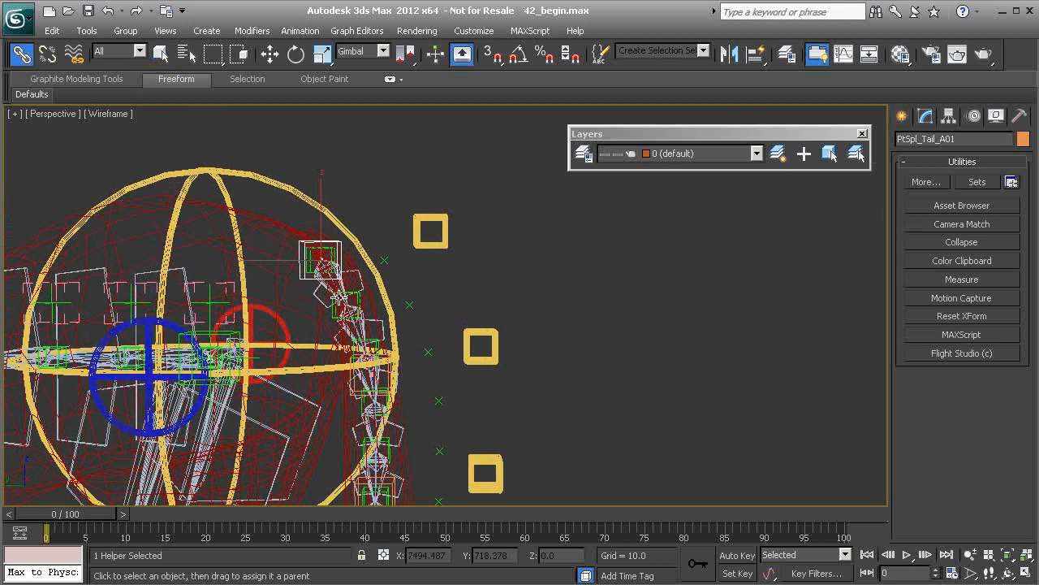
scroll(325, 294, "up", 3)
left_click_drag(278, 238, 408, 211)
middle_click_drag(410, 418, 407, 281)
scroll(407, 281, "up", 2)
left_click_drag(276, 246, 494, 220)
Step: Link the helpers PtSpl_Tail_C01, PtSpl_Tail_D01 and PtSpl_Tail_E01 to the third, fourth and fifth square tail controls respectively
middle_click_drag(474, 370, 471, 317)
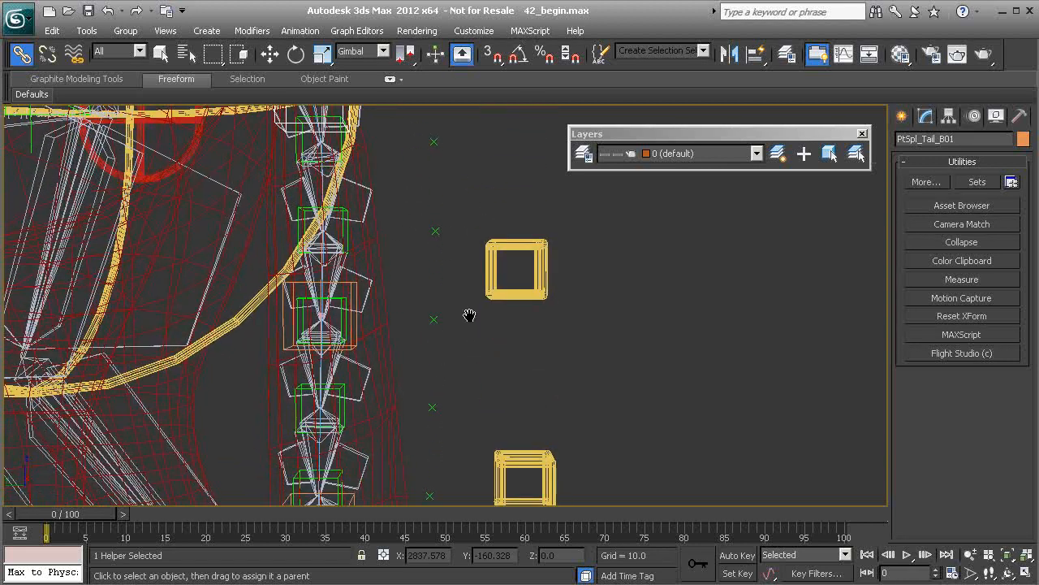
left_click_drag(360, 328, 491, 281)
middle_click_drag(428, 401, 424, 343)
left_click_drag(343, 326, 488, 305)
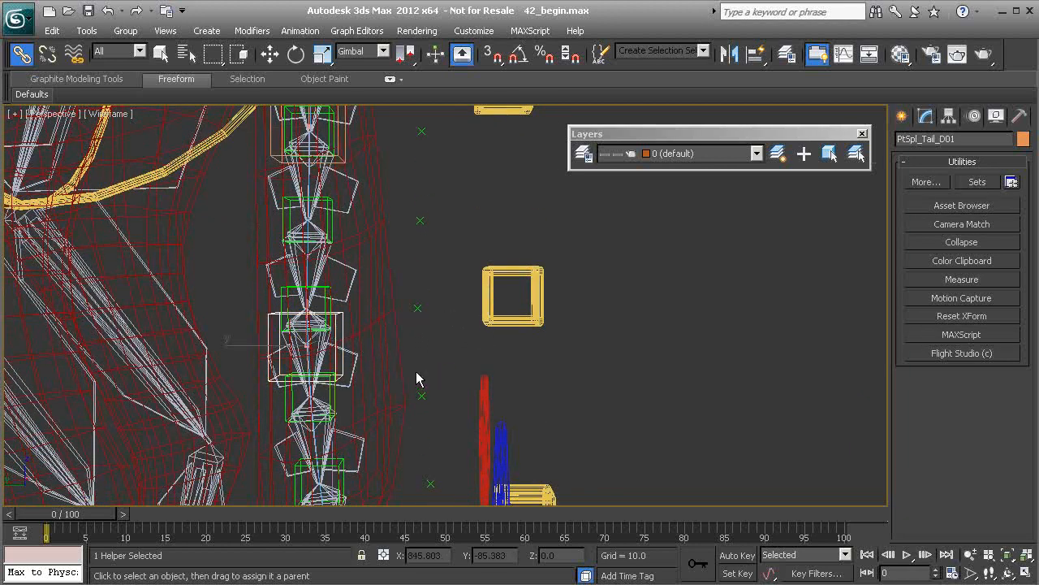
middle_click_drag(419, 383, 411, 322)
left_click_drag(344, 400, 527, 341)
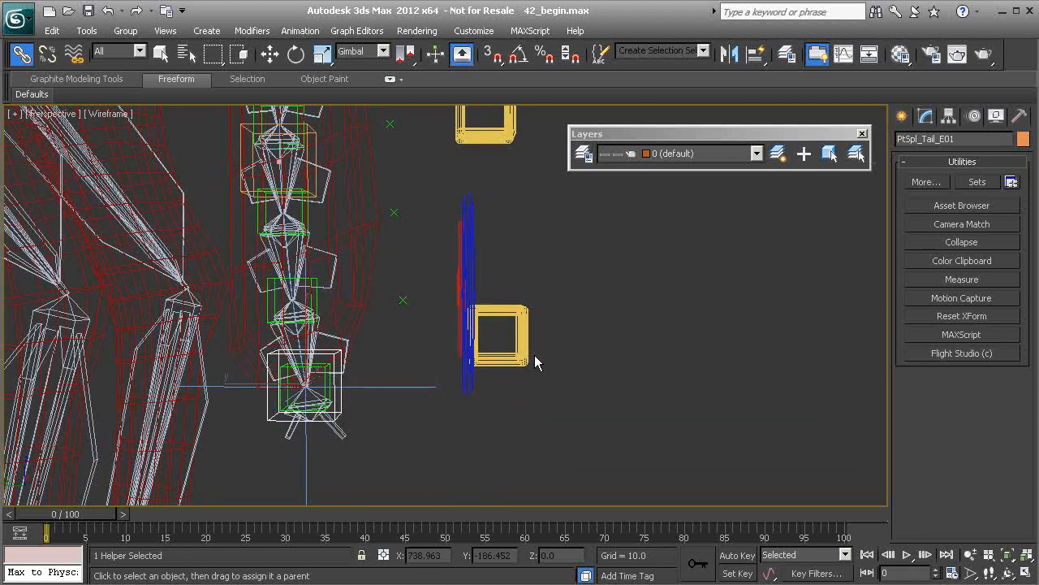
Step: Link the SpIK_Tail01 helper at the tail tip to the large yellow circle control on the ground
scroll(369, 337, "down", 5)
middle_click_drag(369, 337, 381, 369)
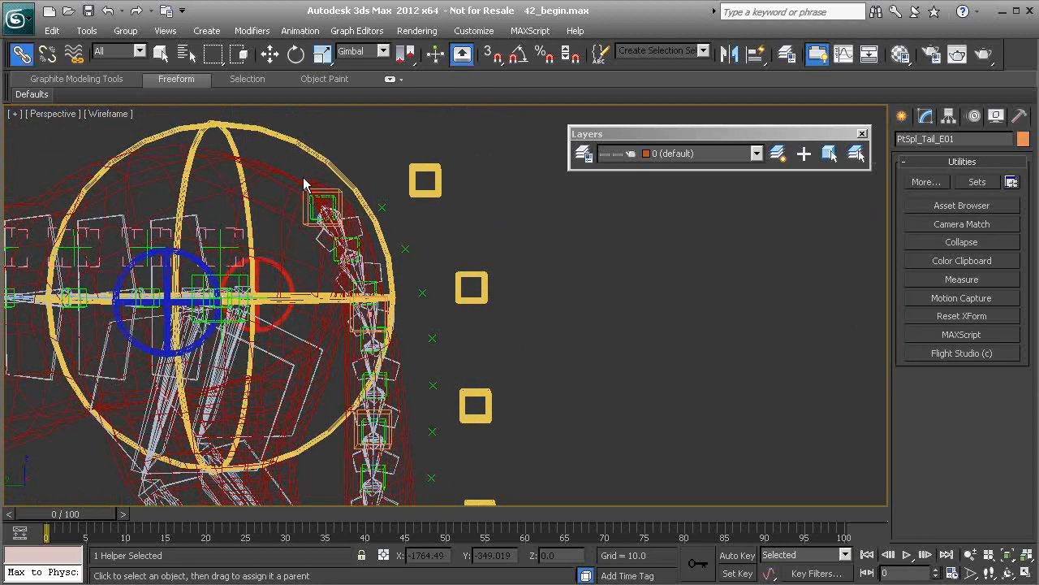
middle_click_drag(422, 295, 393, 287)
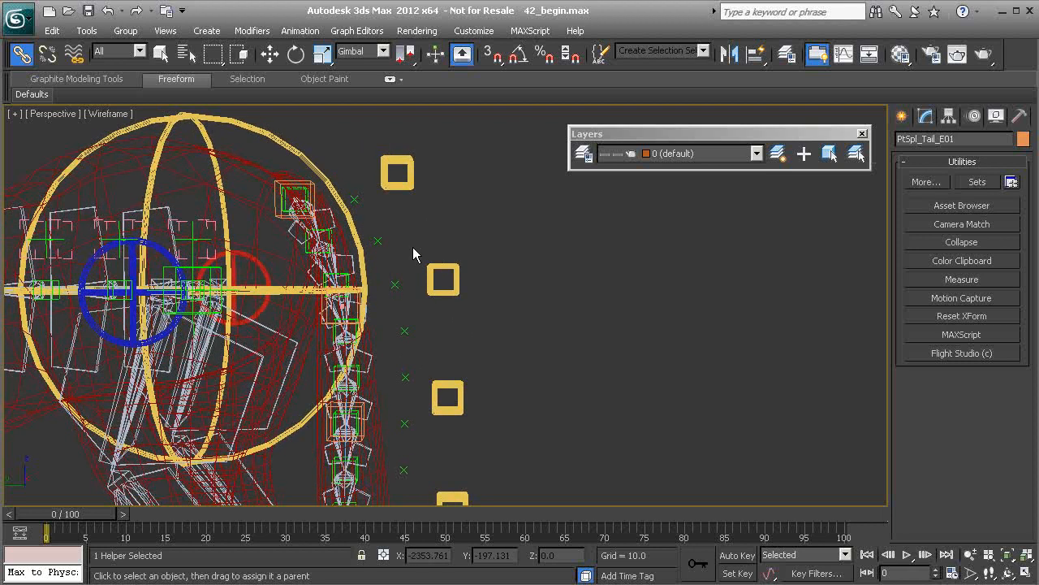
left_click(406, 185)
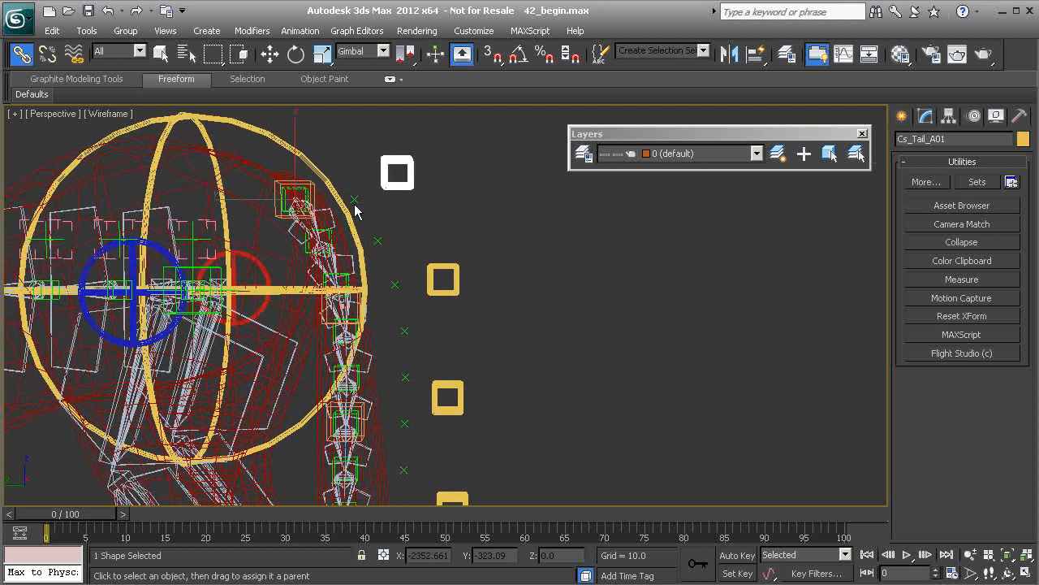
middle_click_drag(351, 485, 333, 165)
scroll(345, 237, "down", 1)
middle_click_drag(377, 382, 371, 277)
left_click_drag(382, 226, 448, 307)
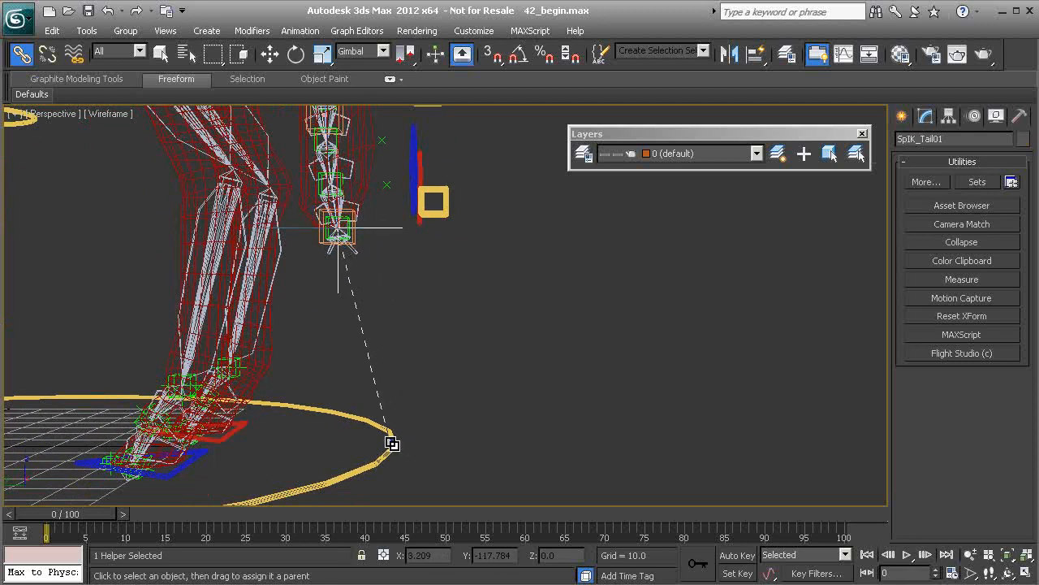
Step: Link the first tail bone, BDrv_Tail_A01, to the topmost square control, Cs_Tail_A01
middle_click_drag(396, 142, 414, 265)
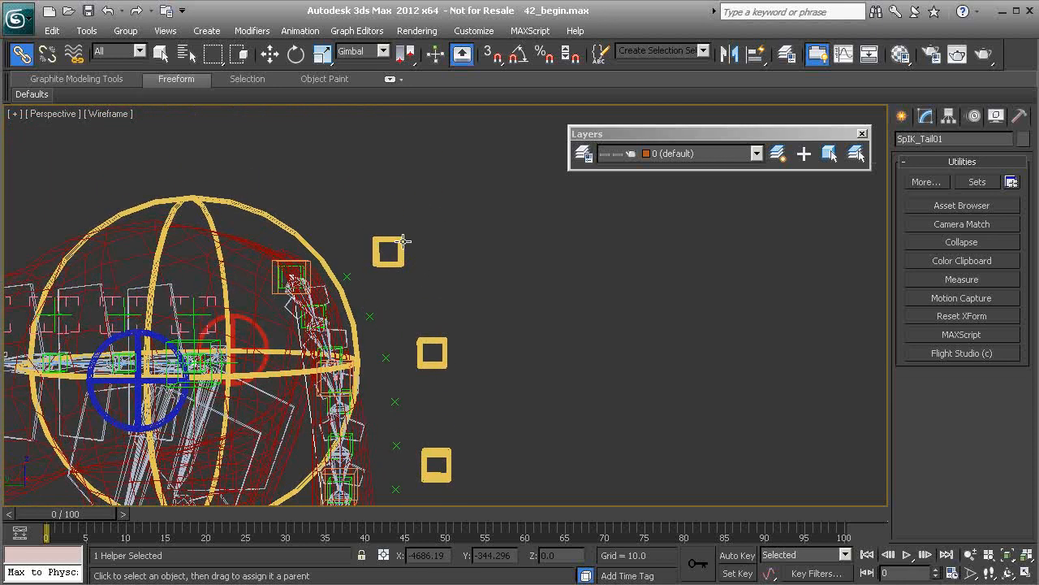
left_click(402, 244)
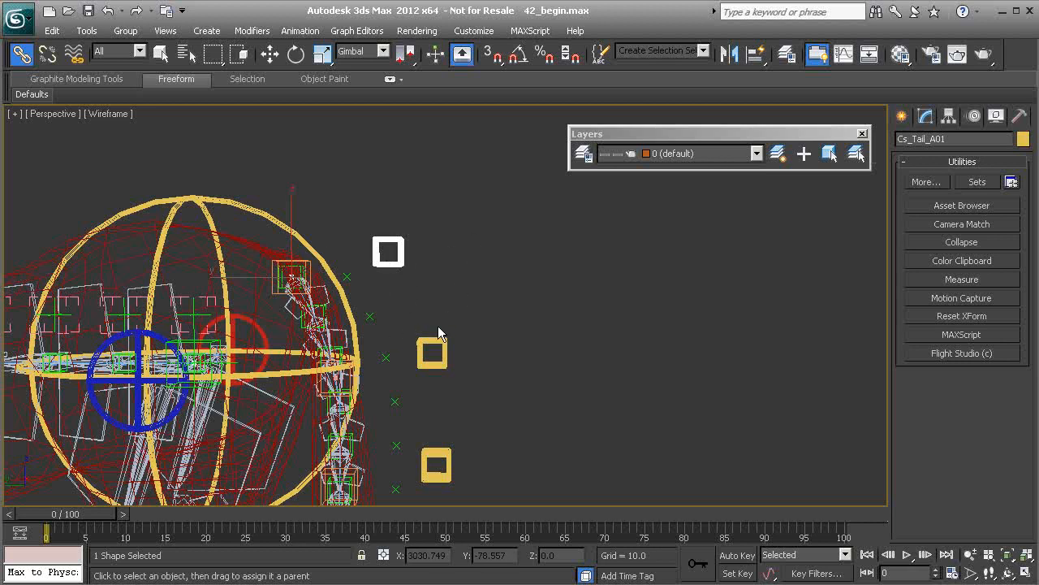
middle_click_drag(438, 326, 441, 296)
scroll(351, 280, "up", 5)
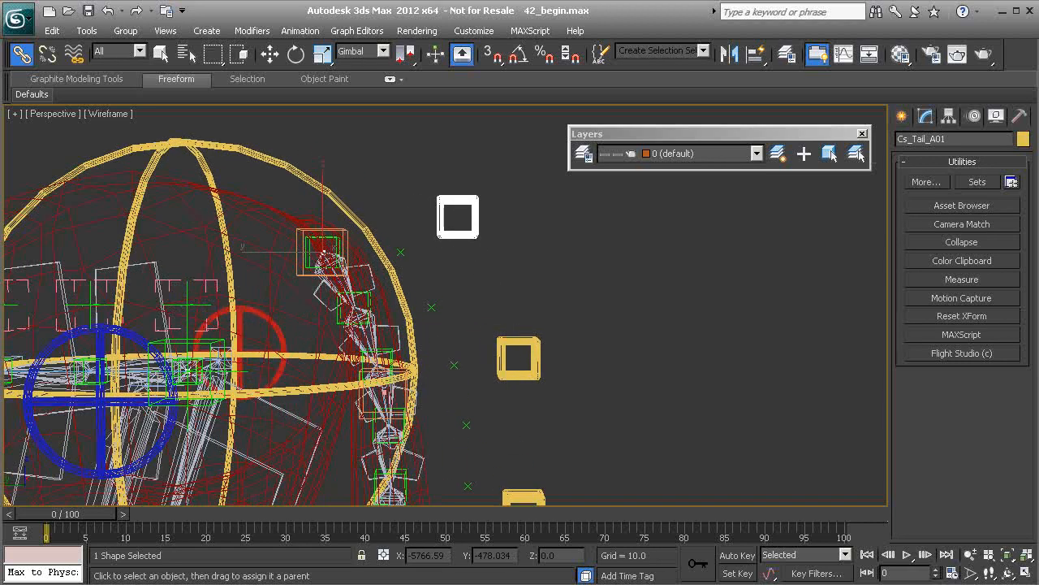
left_click(353, 258)
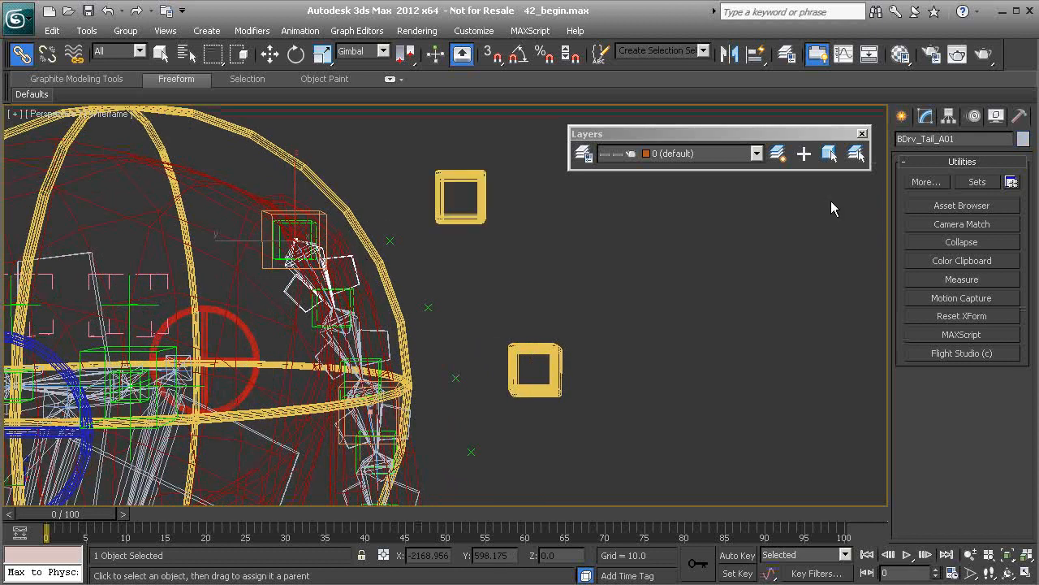
left_click_drag(349, 255, 444, 194)
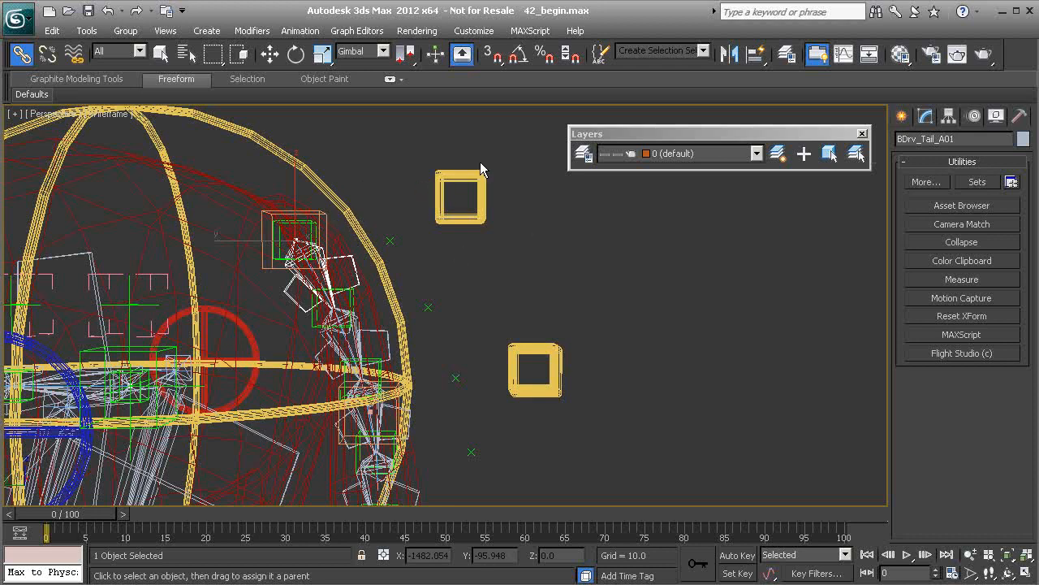
left_click(440, 202)
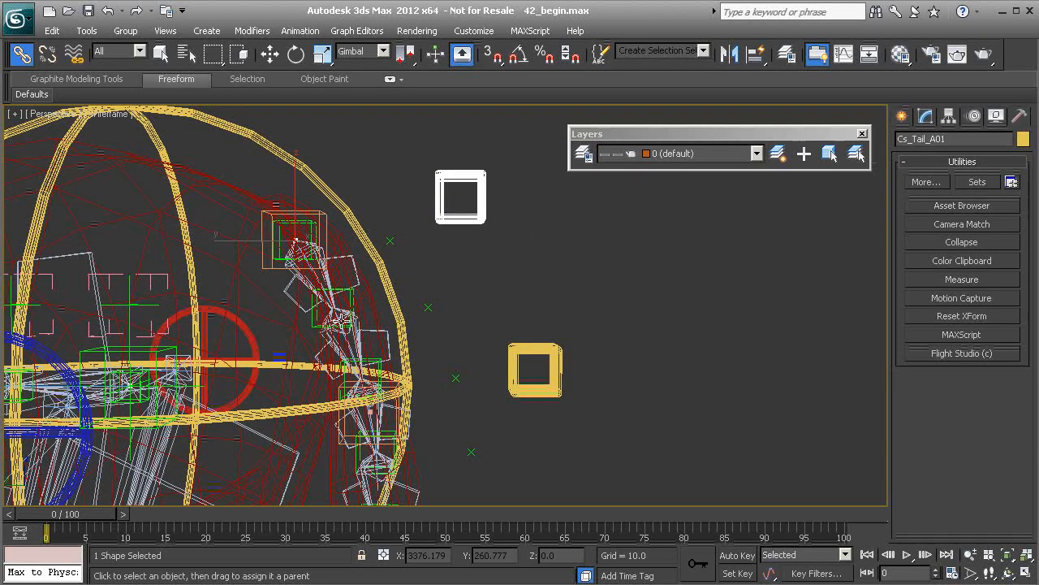
Step: Select the eleven helpers Pt_Tail_A01 through Pt_Tail_K01 by name and link them to the topmost square control, Cs_Tail_A01
middle_click_drag(342, 321, 322, 258)
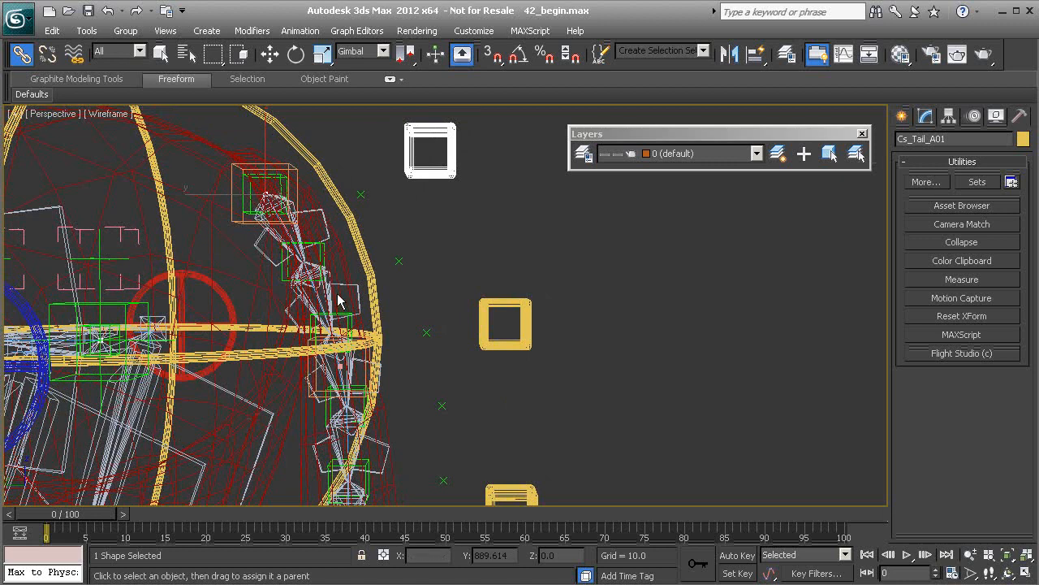
middle_click_drag(477, 269, 377, 261)
left_click(385, 241)
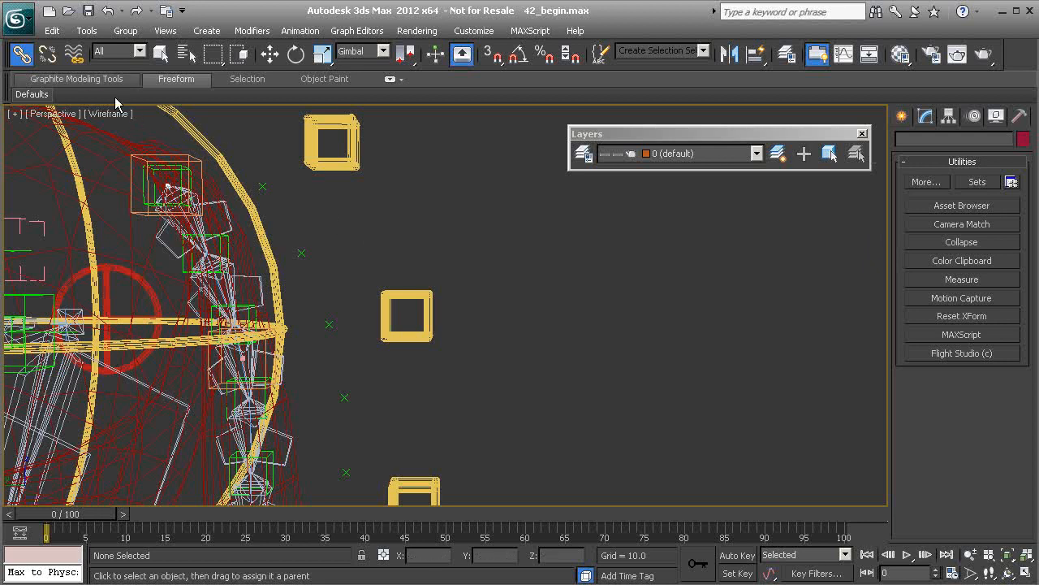
key("q")
key("h")
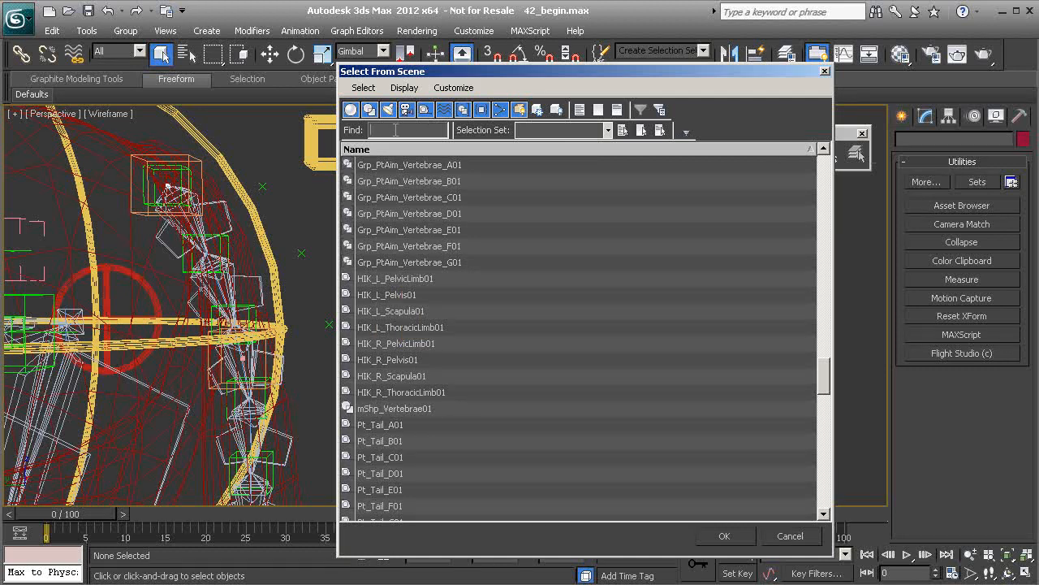
type("Pt_T")
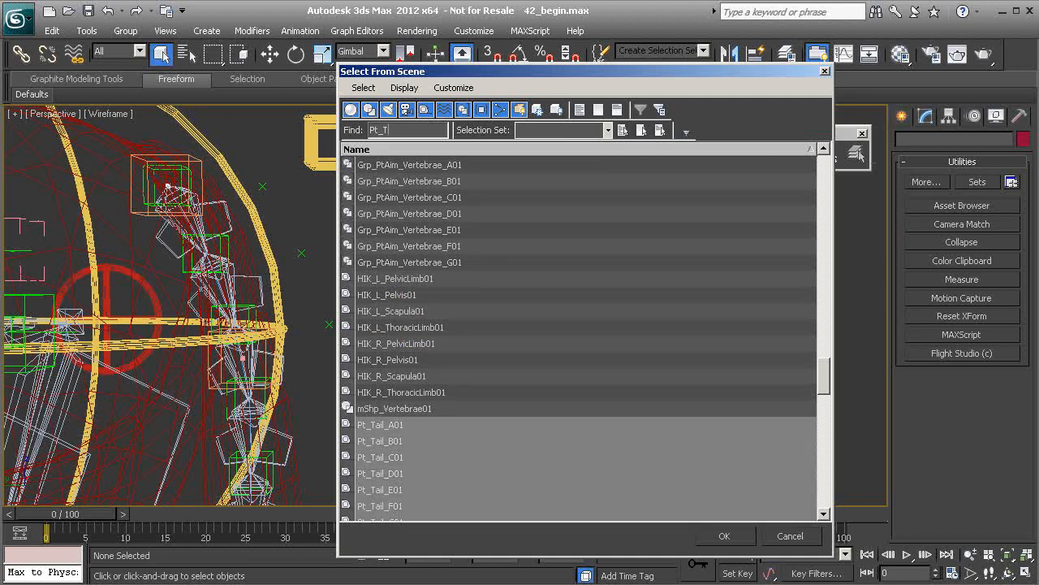
left_click_drag(826, 364, 829, 387)
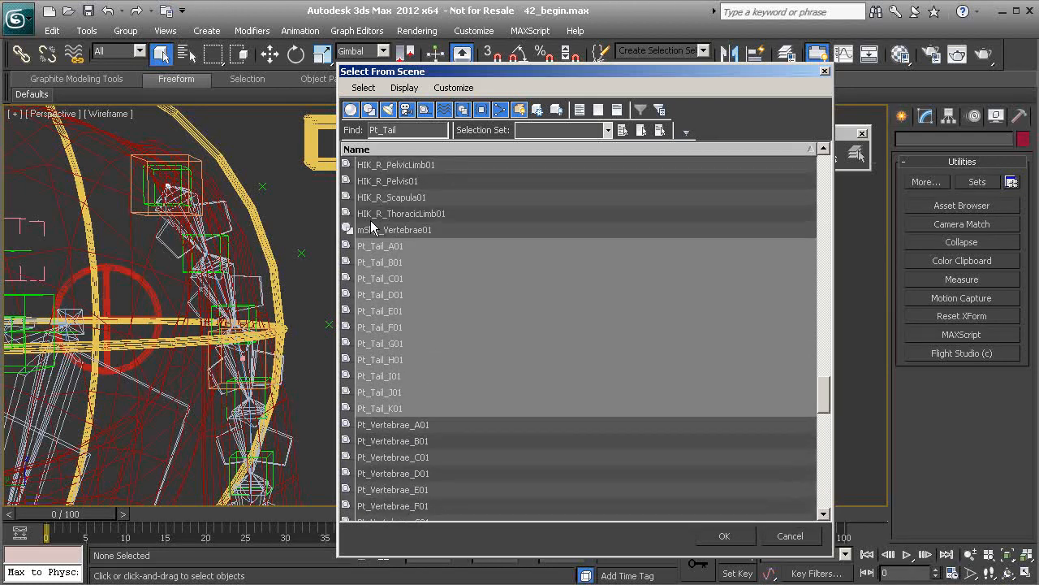
left_click(393, 245)
left_click(403, 410, "shift")
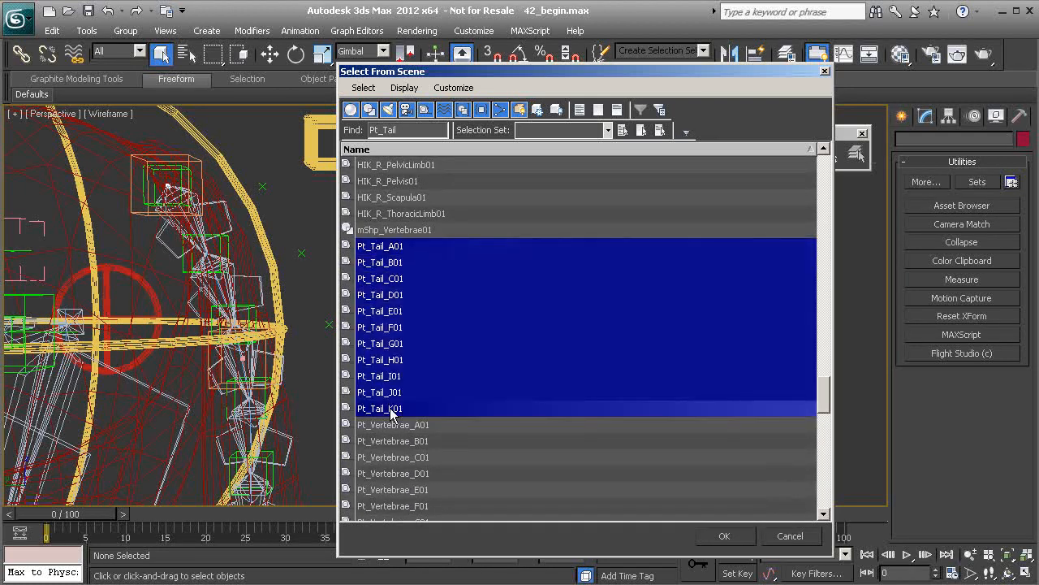
left_click(725, 536)
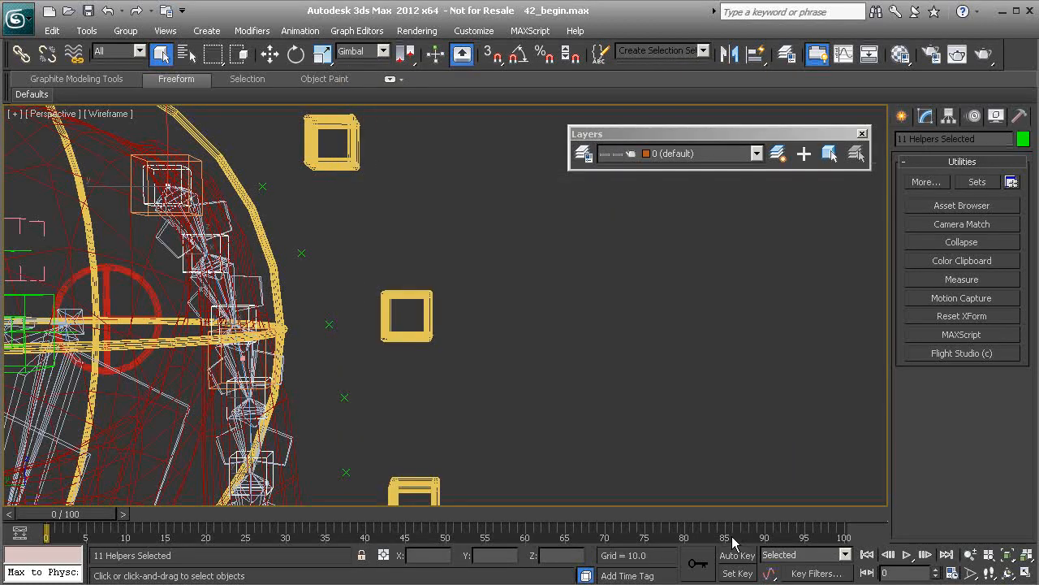
left_click(21, 54)
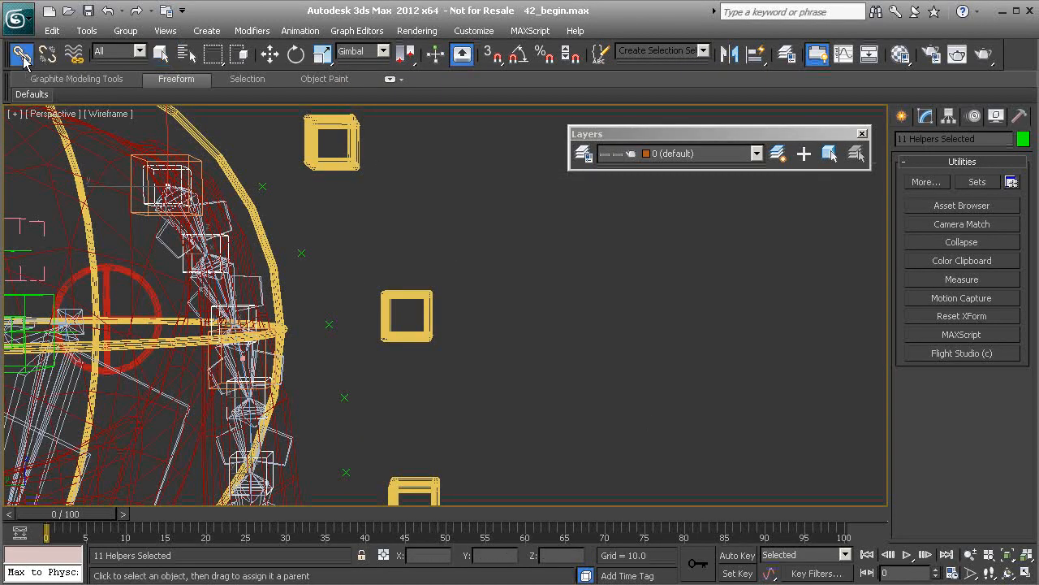
left_click_drag(227, 245, 351, 149)
middle_click_drag(244, 243, 293, 278)
scroll(335, 293, "up", 1)
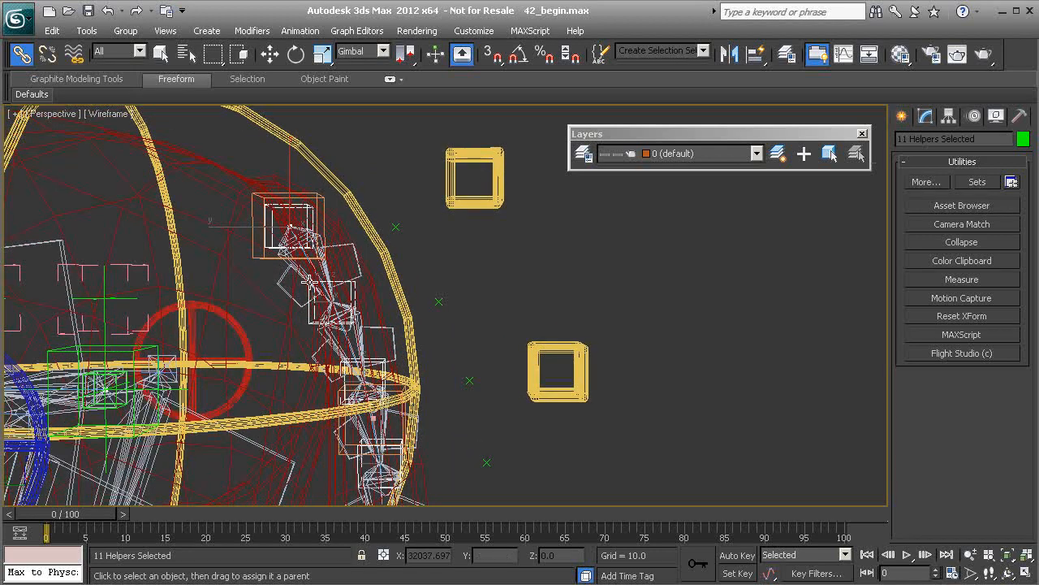
middle_click_drag(415, 346, 342, 311)
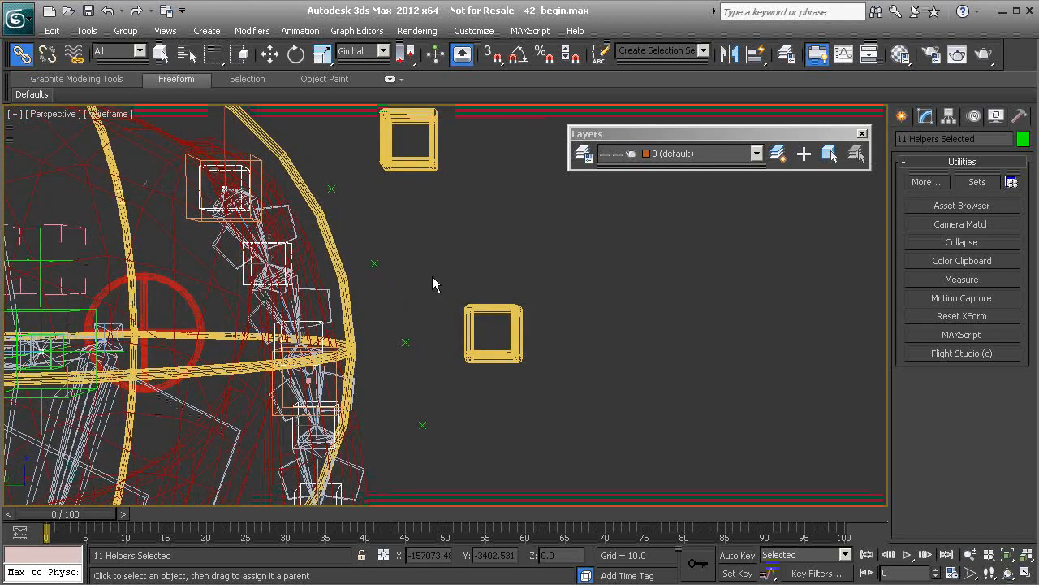
Step: Select the ten bones Bn_Tail_A01 through Bn_Tail_J01 by name and link them to the topmost square tail control
key("q")
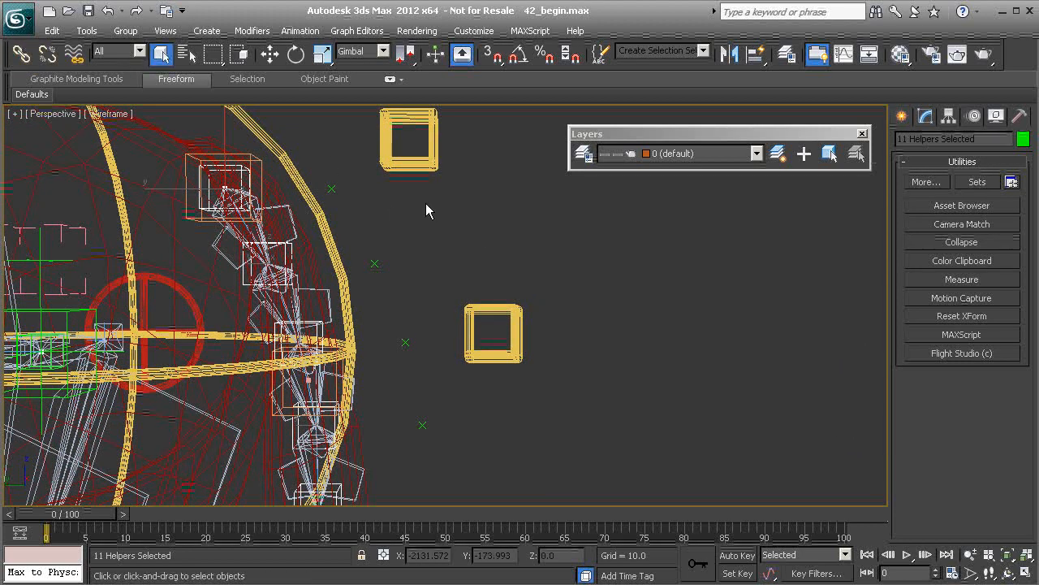
key("h")
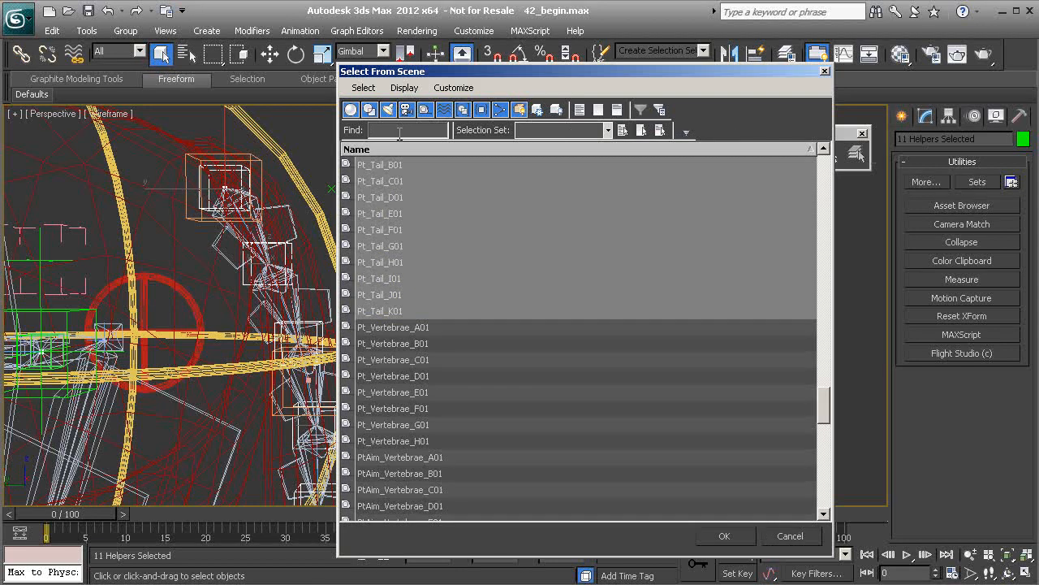
type("Bn")
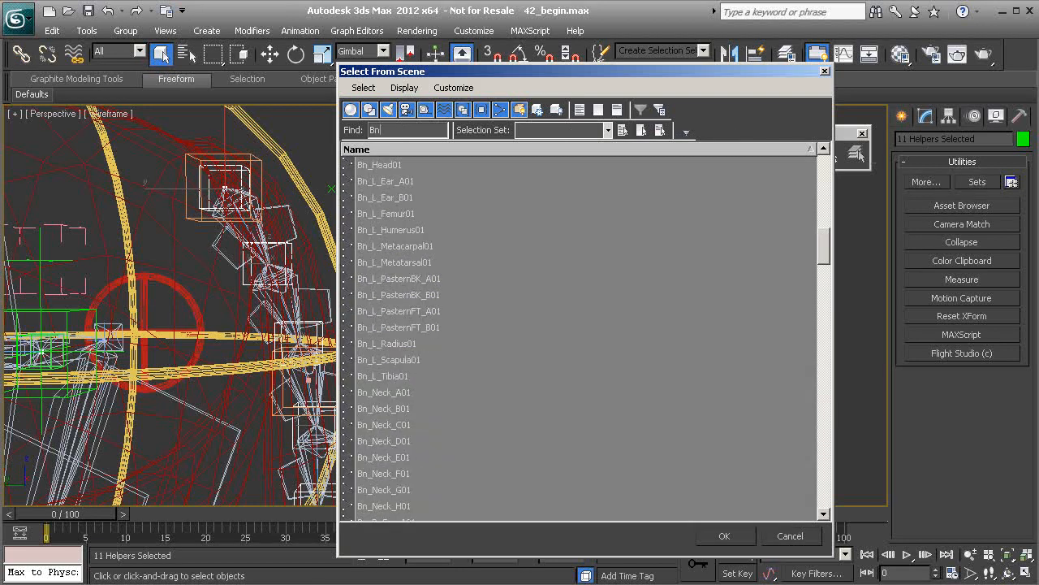
type("_Tail")
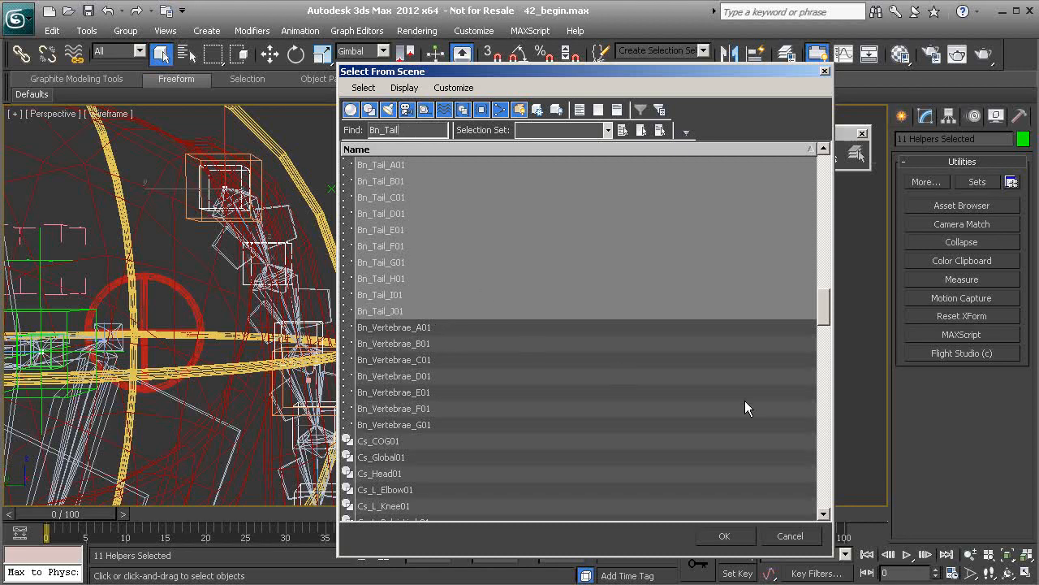
left_click_drag(826, 314, 826, 303)
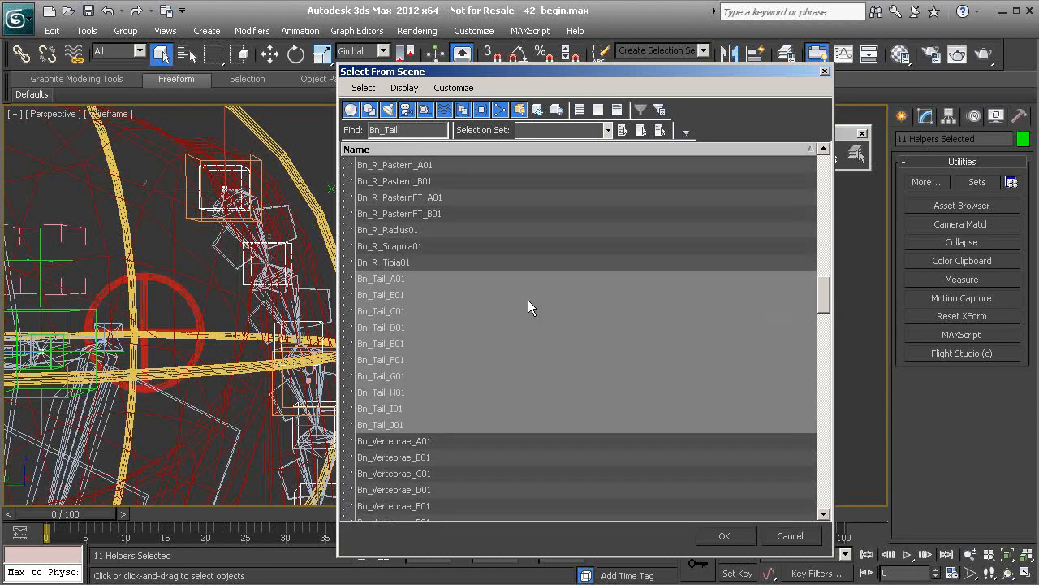
left_click(390, 278)
left_click(395, 425, "shift")
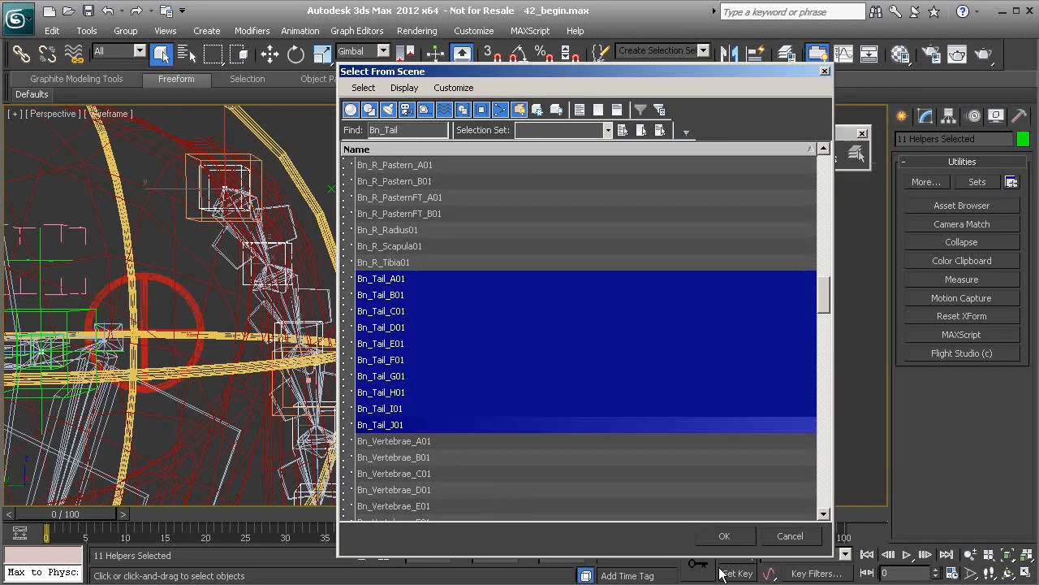
left_click(724, 536)
left_click(21, 53)
scroll(272, 242, "up", 4)
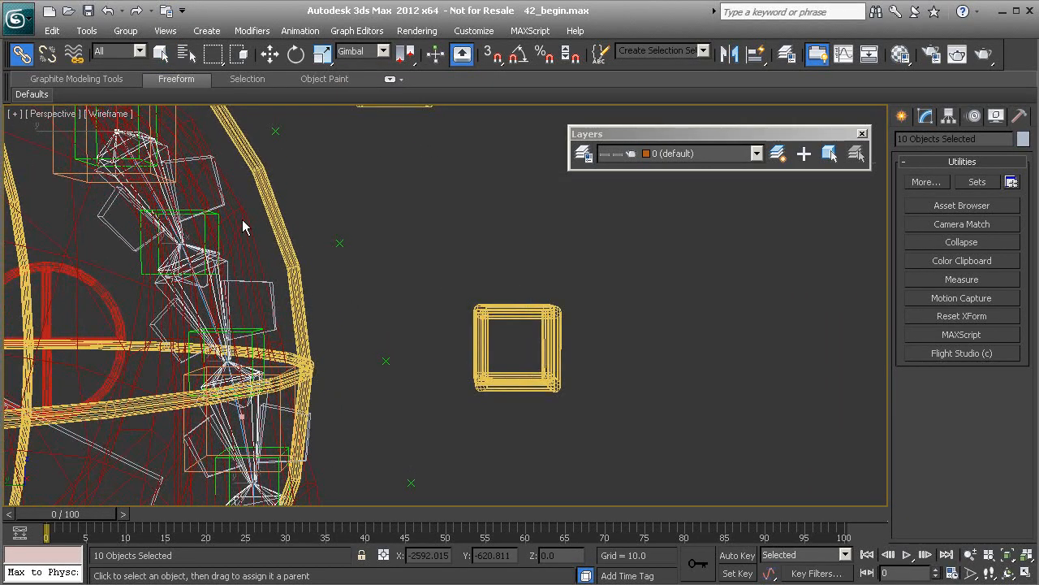
middle_click_drag(180, 134, 260, 247)
left_click_drag(237, 328, 487, 230)
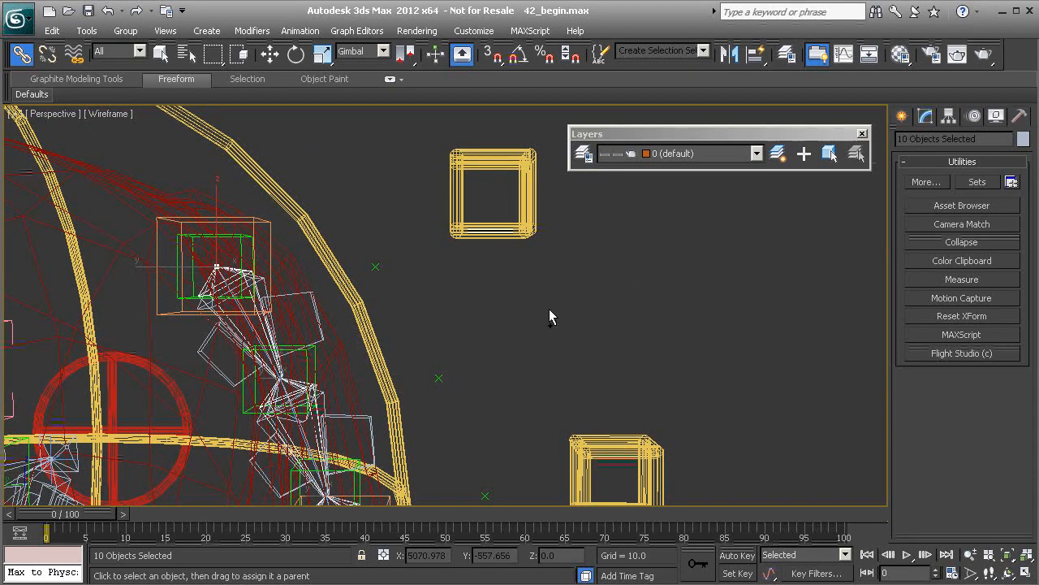
scroll(547, 317, "down", 4)
middle_click_drag(482, 417, 454, 452, "alt")
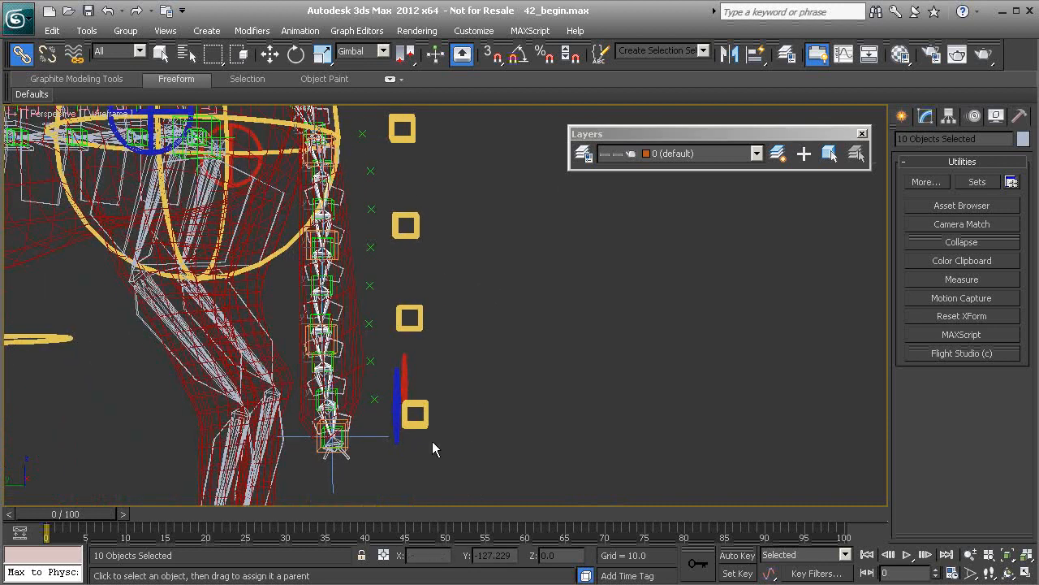
mouse_move(423, 424)
left_mouse_down()
mouse_move(452, 429)
mouse_move(424, 418)
mouse_move(432, 424)
left_mouse_up()
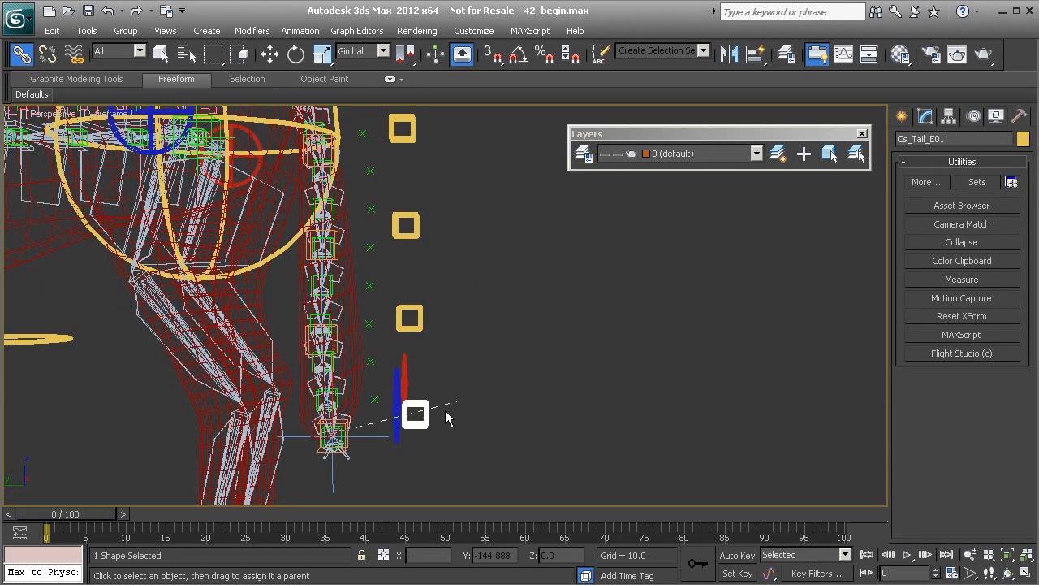
left_click_drag(454, 308, 500, 300)
middle_click_drag(499, 299, 447, 274)
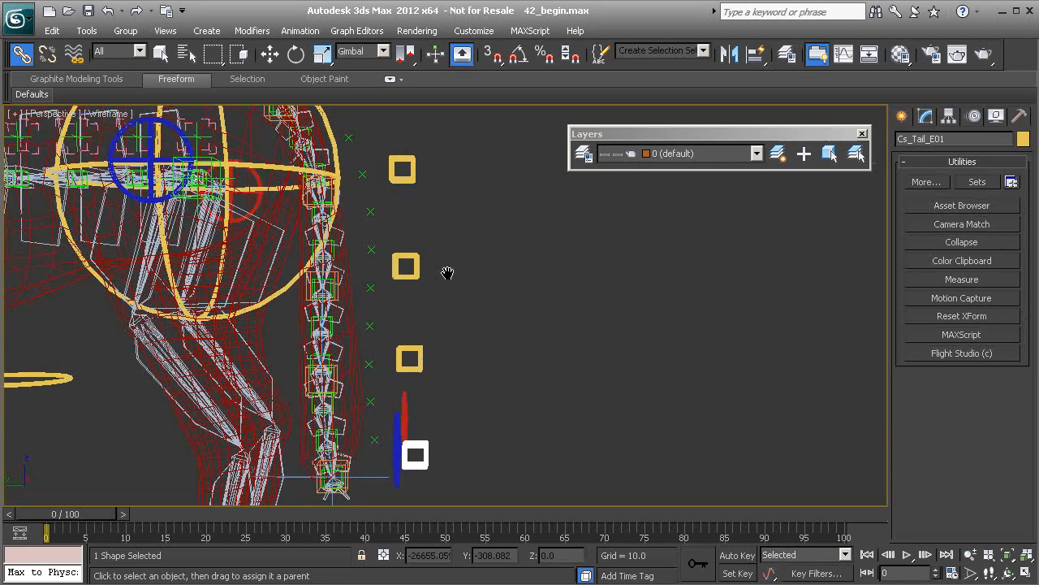
left_click_drag(425, 360, 415, 333)
middle_click_drag(428, 285, 427, 334)
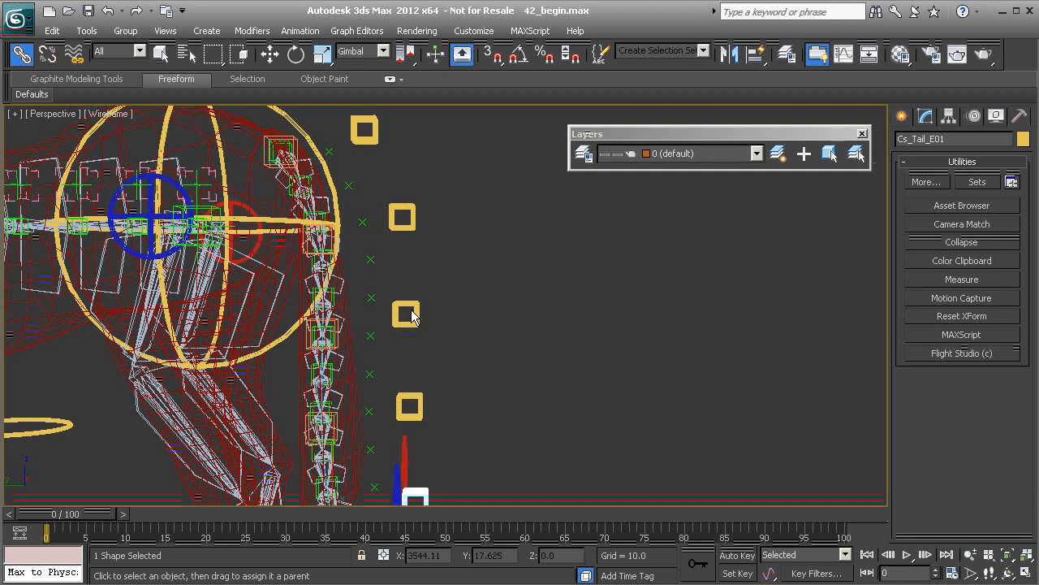
left_click(414, 404)
middle_click_drag(425, 493, 438, 427)
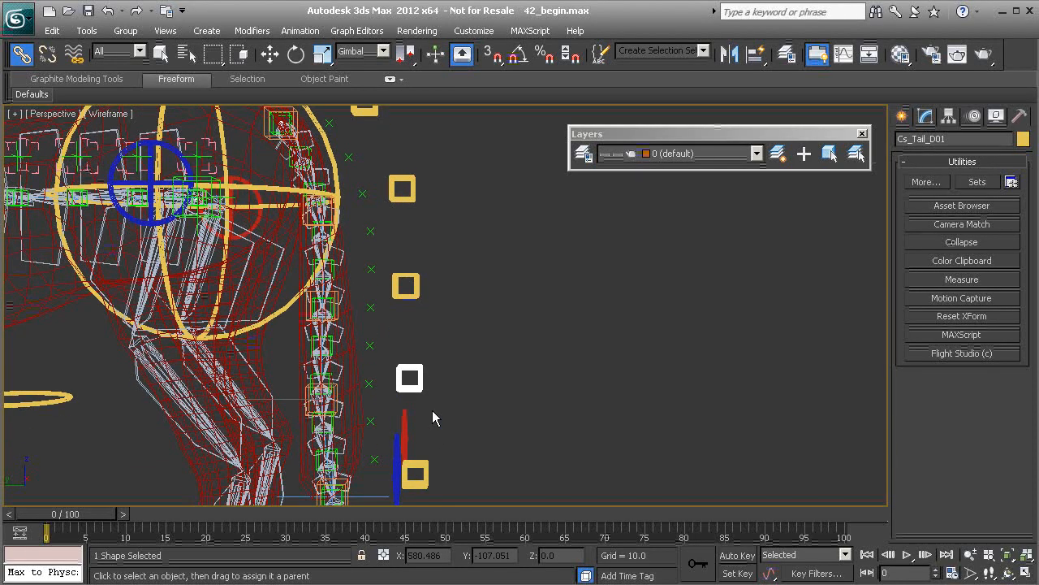
Step: Select the four lower square tail controls together and link them to the topmost square control
left_click(423, 464)
left_click(417, 373, "ctrl")
left_click(406, 285, "ctrl")
left_click(404, 189, "ctrl")
middle_click_drag(404, 189, 418, 248)
left_click_drag(418, 248, 469, 230)
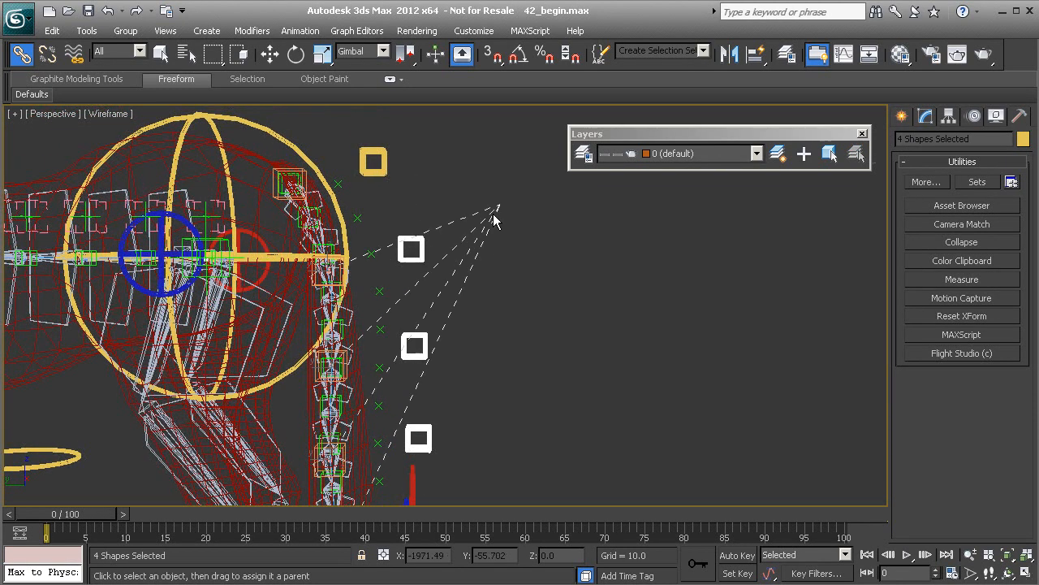
left_click_drag(414, 144, 378, 159)
Step: Examine the motion parameters of the SpIK_Tail01 helper, including its twist and upnode settings, and clear the selection
scroll(481, 337, "down", 3)
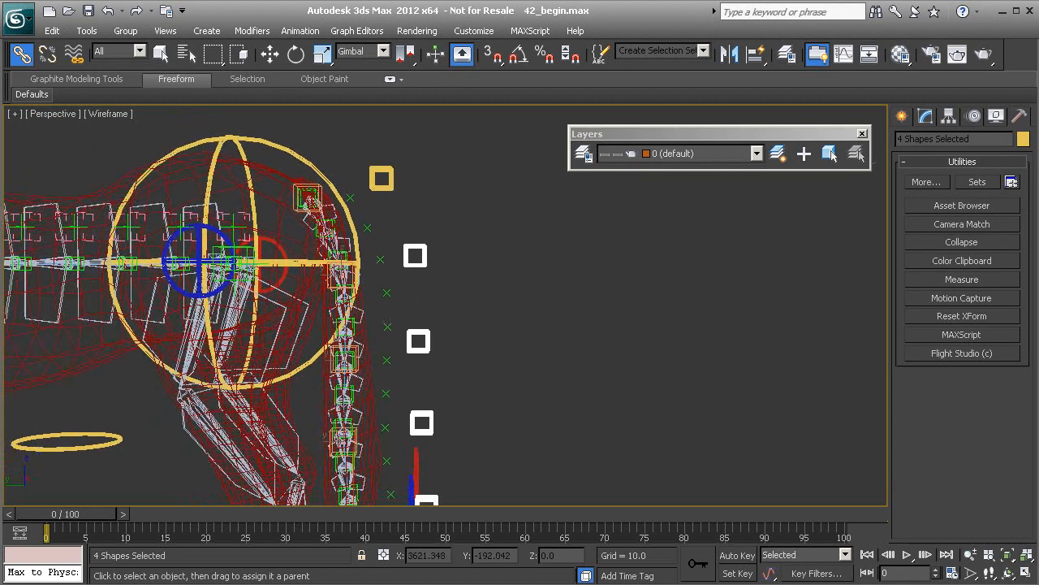
middle_click_drag(476, 354, 504, 313)
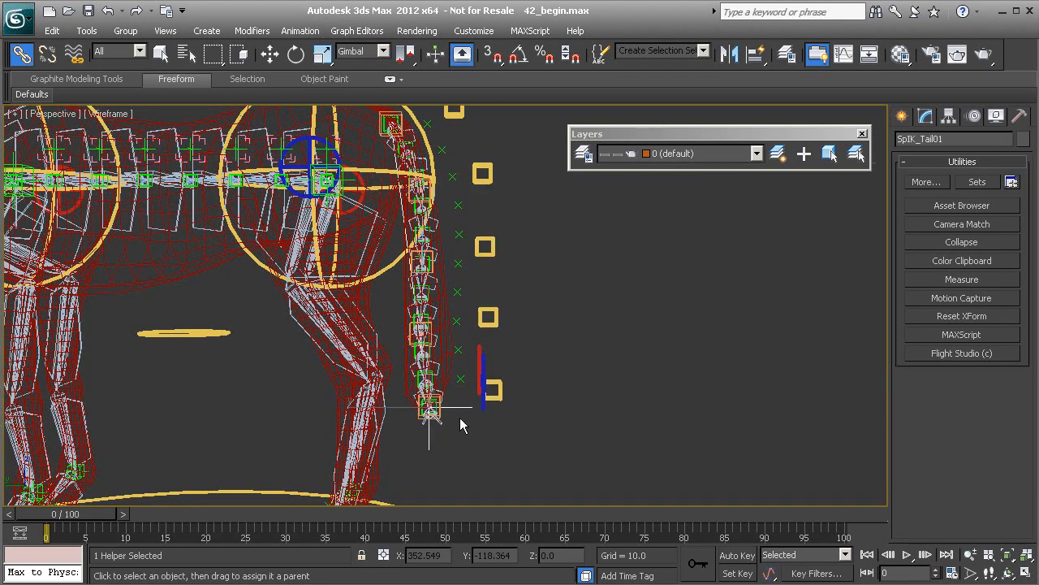
left_click(972, 118)
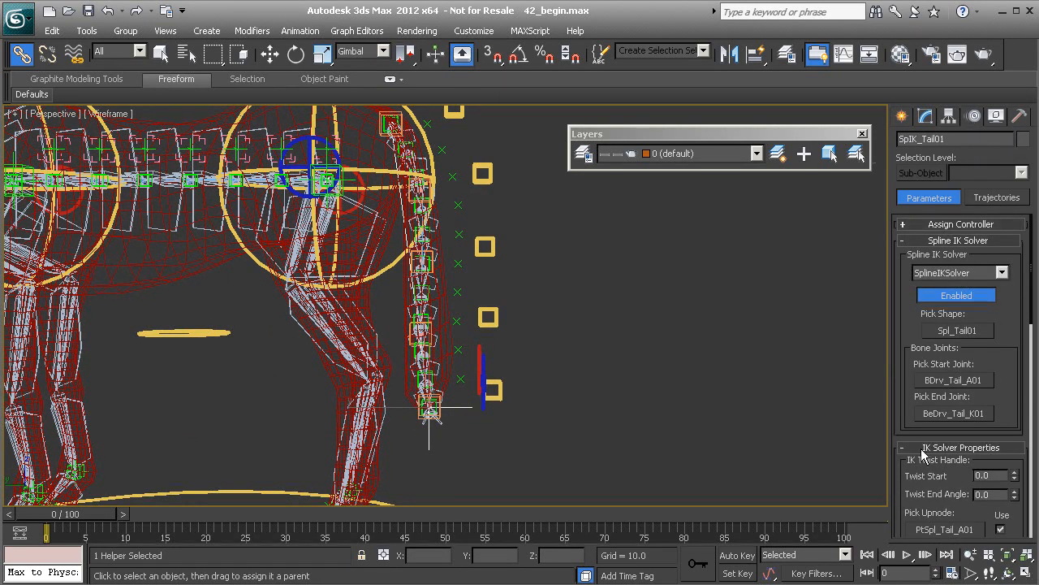
scroll(903, 414, "down", 3)
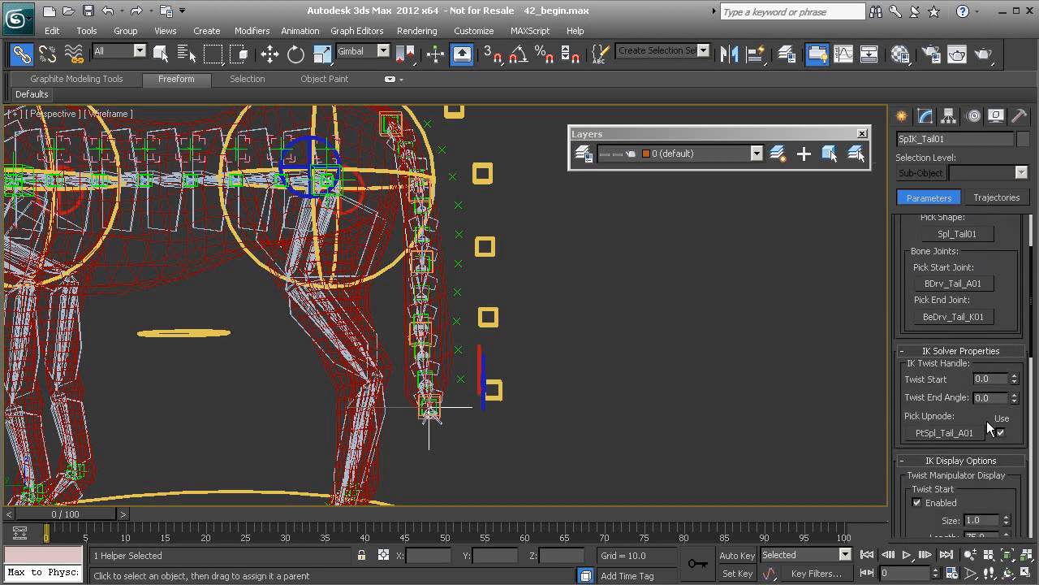
middle_click_drag(480, 314, 460, 343)
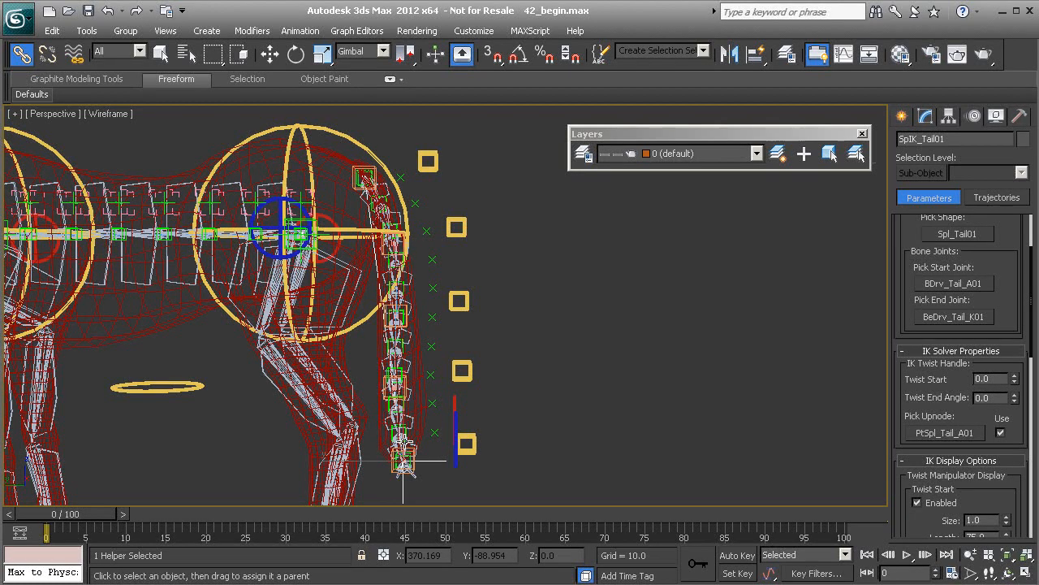
left_click_drag(900, 307, 901, 519)
left_click(535, 302)
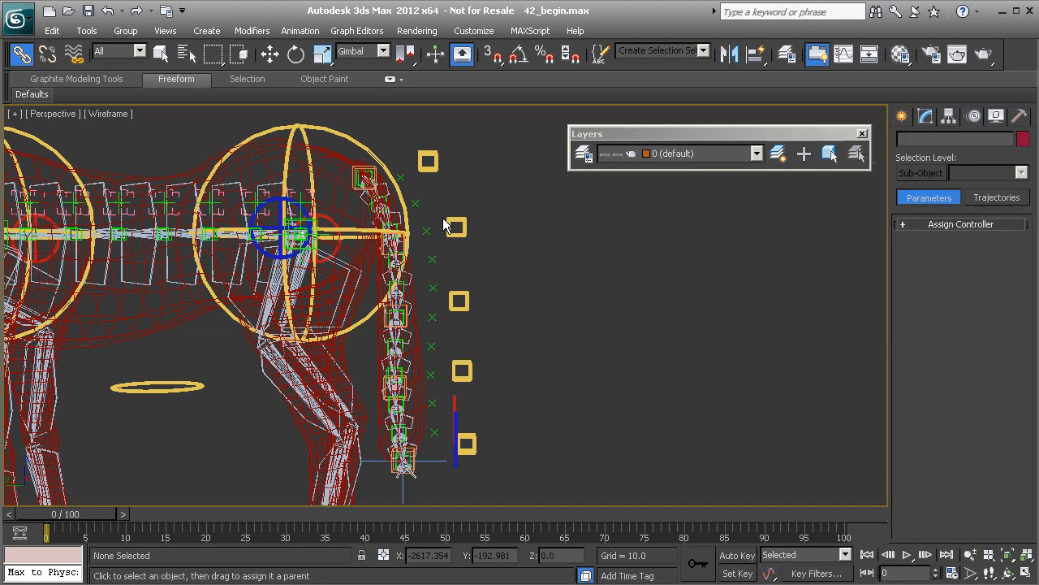